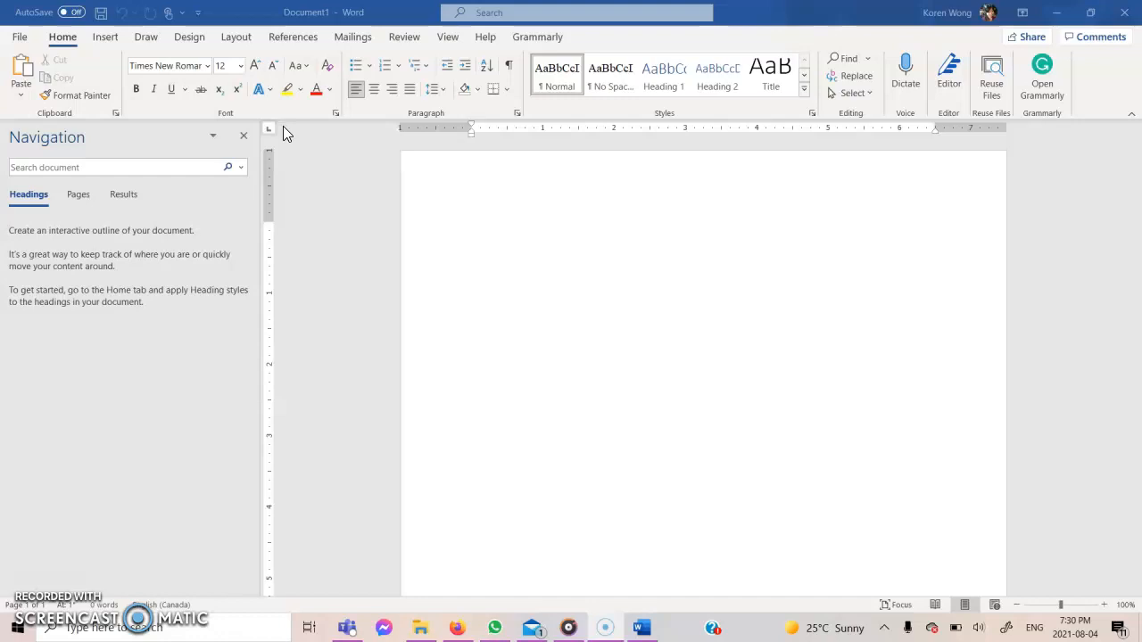
Step: Set the page margins to the Normal preset with 1" on all sides
{"action": "left_click", "coordinate": [236, 41]}
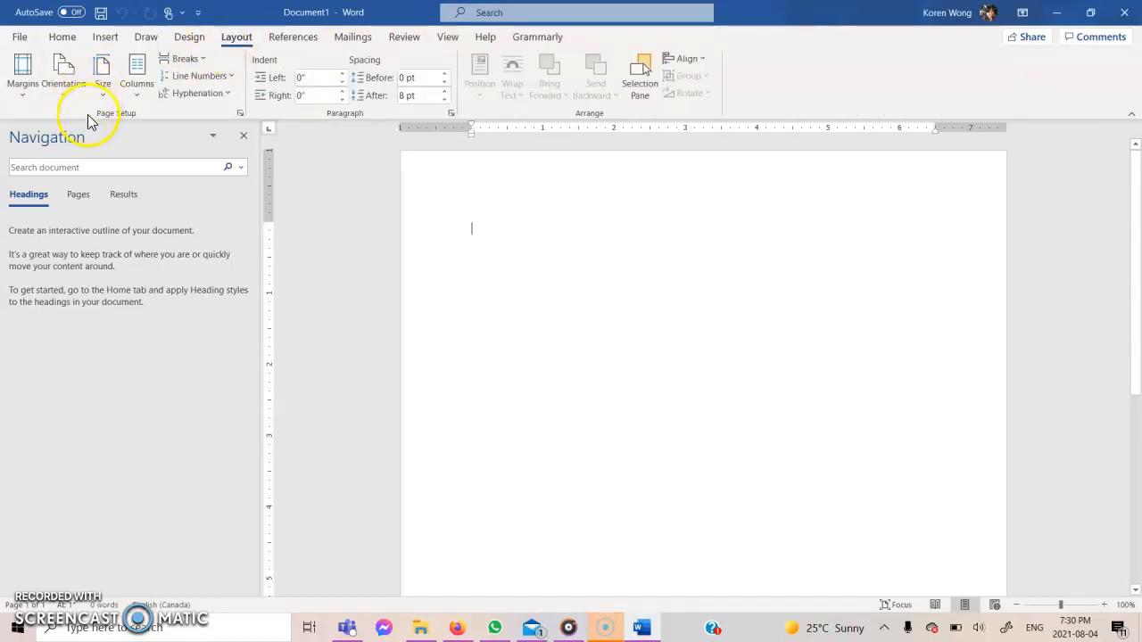
{"action": "left_click", "coordinate": [23, 100]}
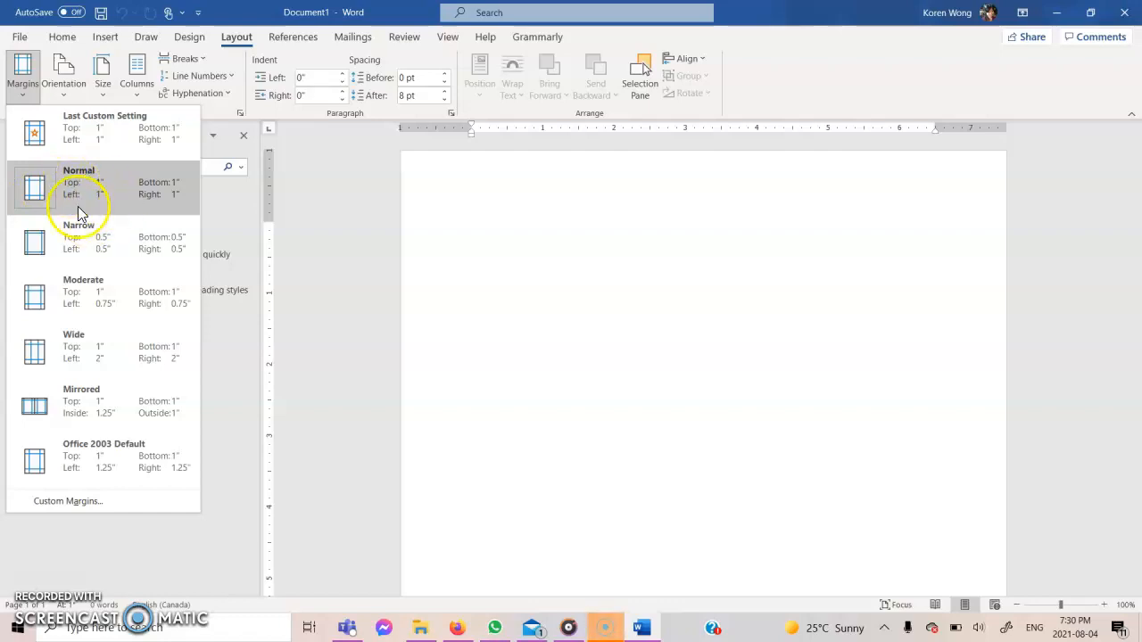
{"action": "left_click", "coordinate": [159, 192]}
{"action": "left_click", "coordinate": [169, 181]}
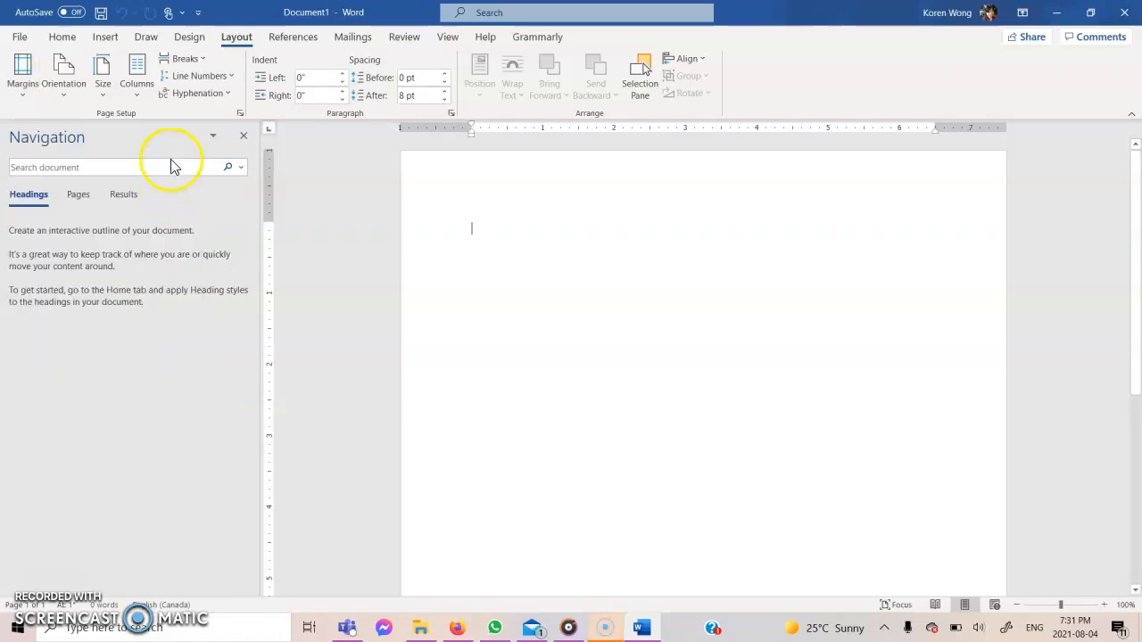
Step: Apply the No Spacing style to the empty document and turn on the display of paragraph marks
{"action": "left_click", "coordinate": [59, 40]}
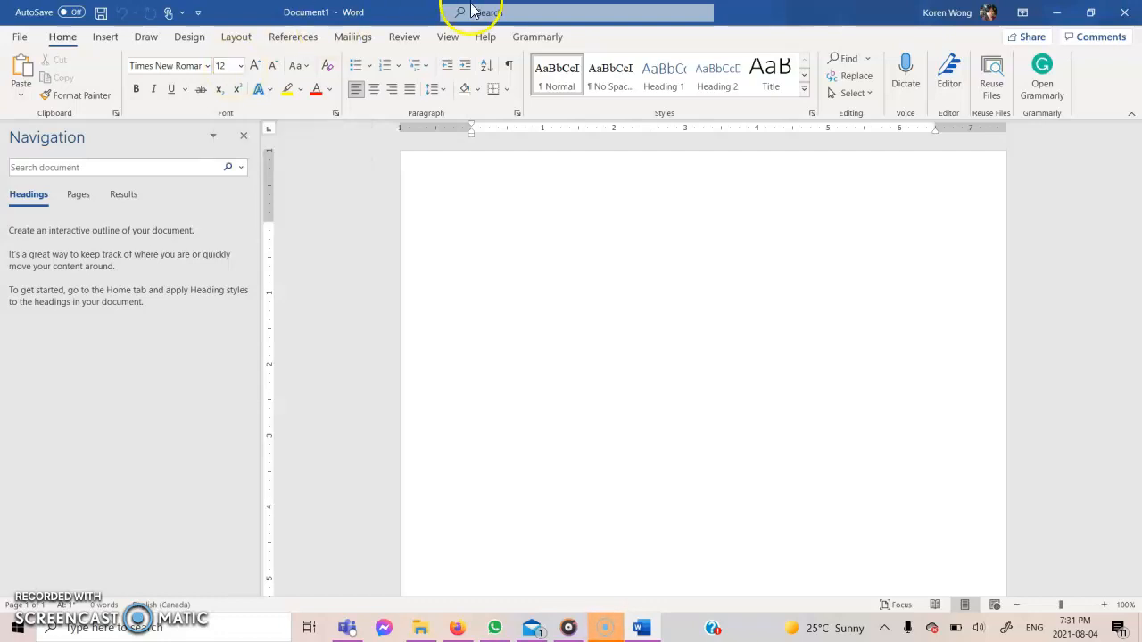
{"action": "left_click", "coordinate": [624, 92]}
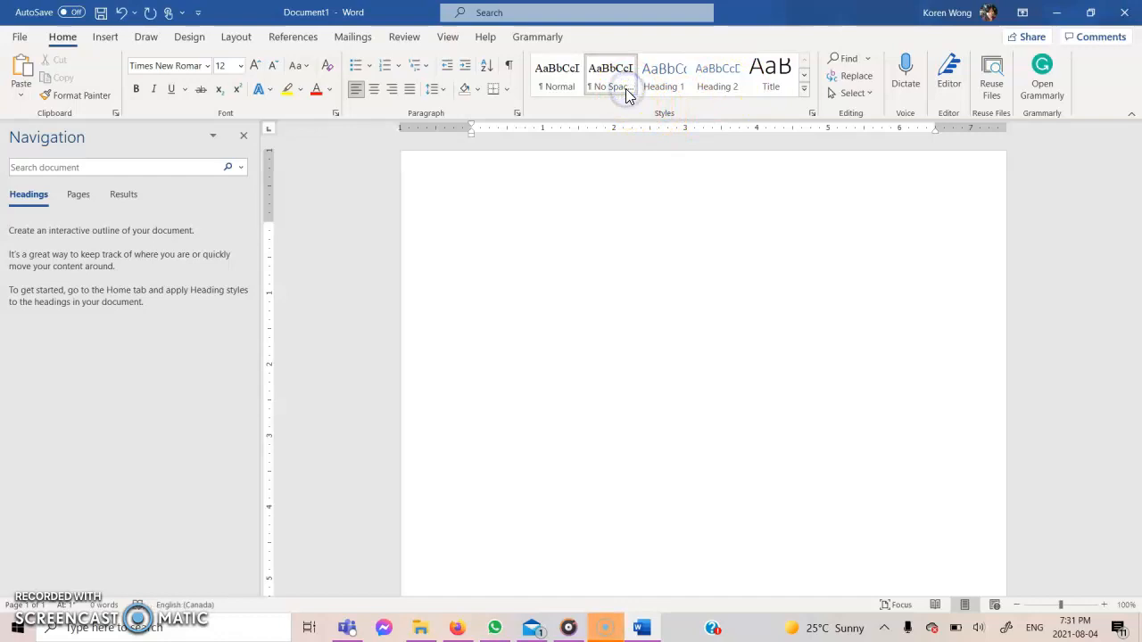
{"action": "left_click", "coordinate": [520, 169]}
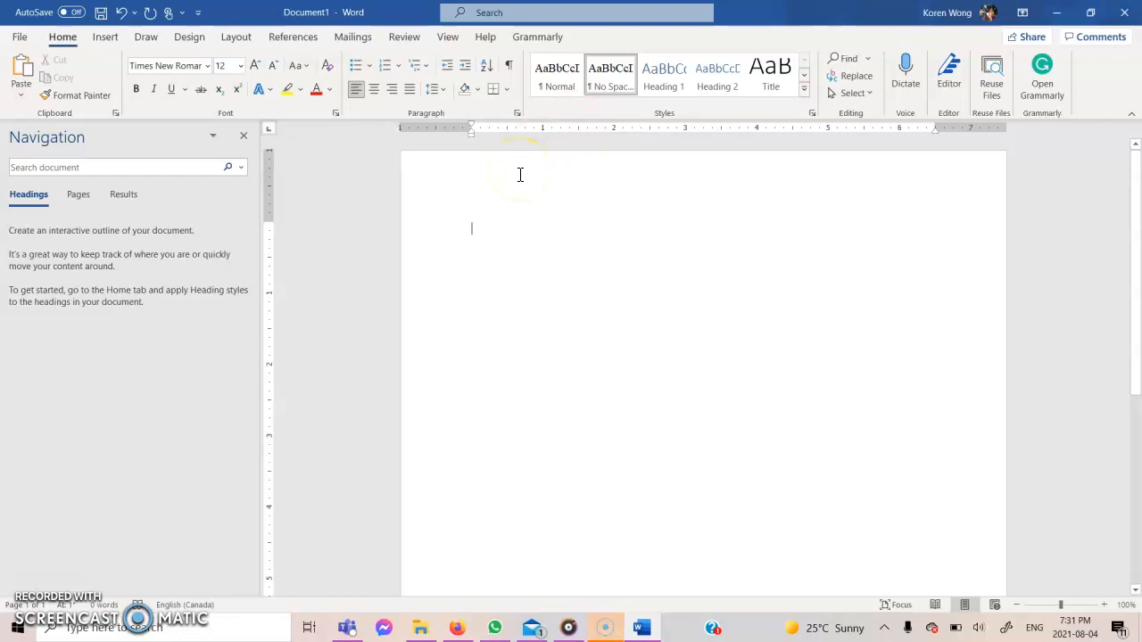
{"action": "left_click", "coordinate": [513, 73]}
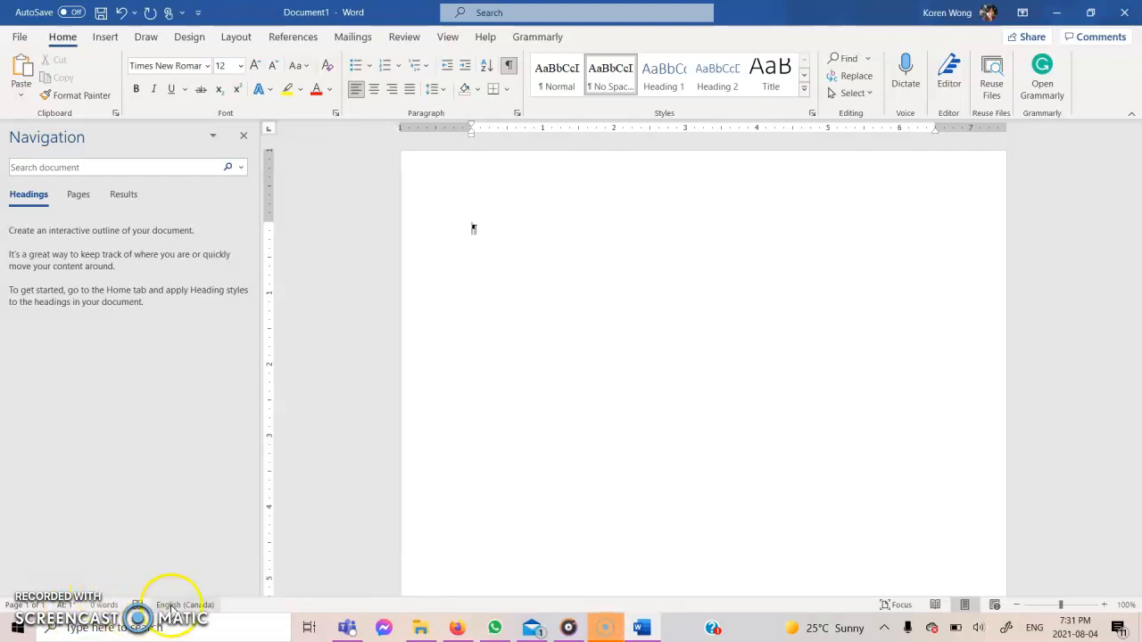
Step: Check the status bar's Vertical Page Position option and add five blank lines at the start of the document
{"action": "right_click", "coordinate": [232, 609]}
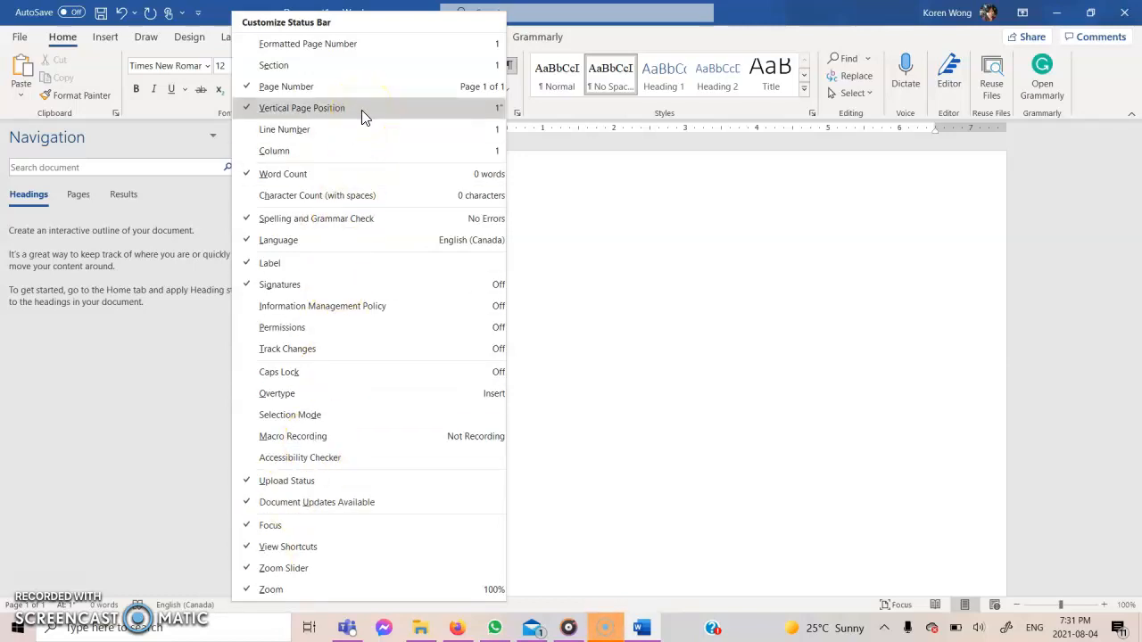
{"action": "left_click", "coordinate": [619, 201]}
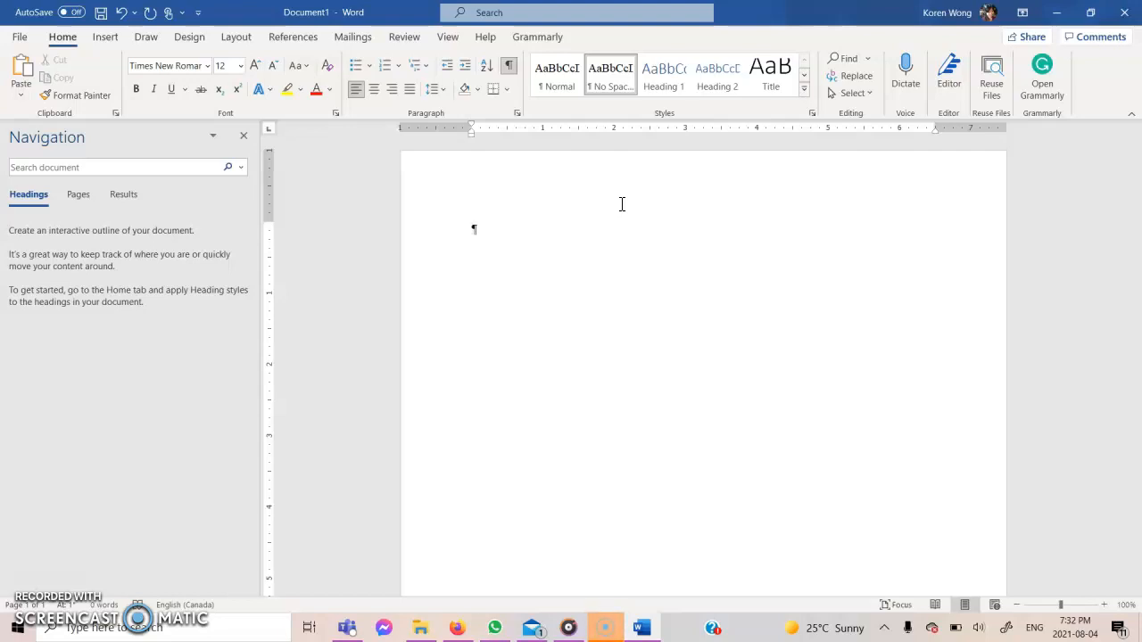
{"action": "key", "text": "Return"}
{"action": "key", "text": "Return"}
{"action": "key", "text": "Return"}
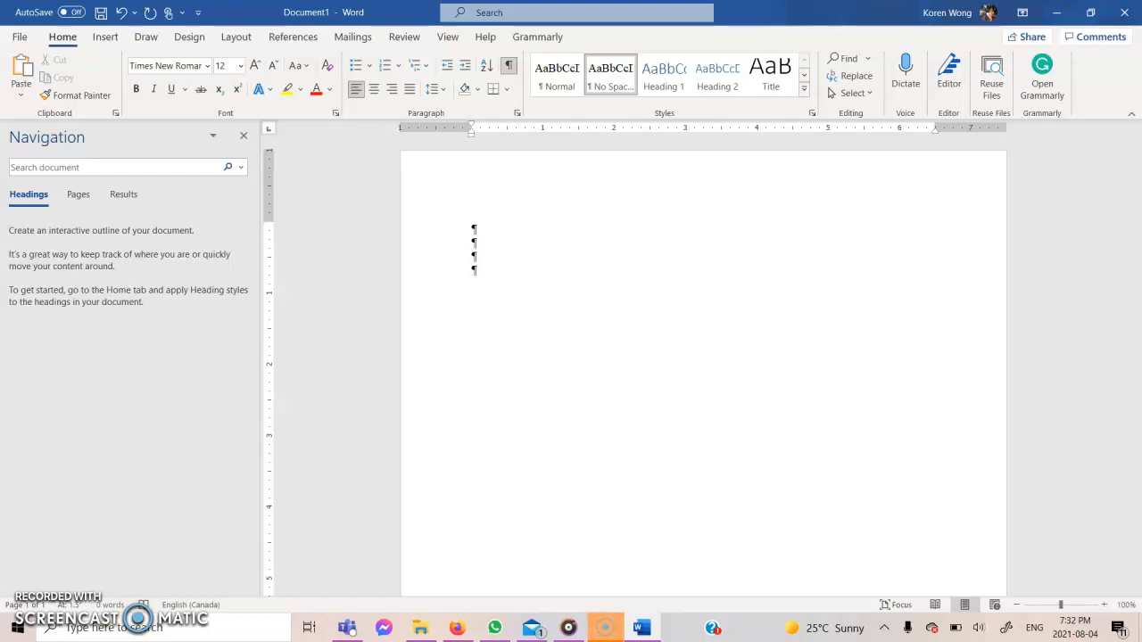
{"action": "key", "text": "Return"}
{"action": "key", "text": "Return"}
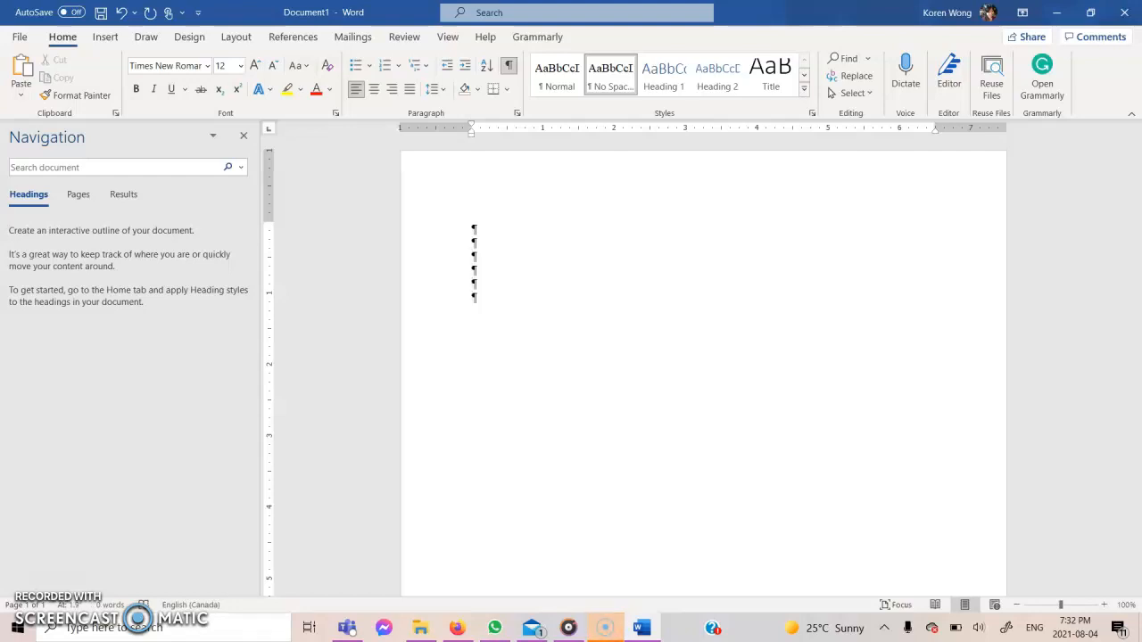
{"action": "left_click", "coordinate": [80, 604]}
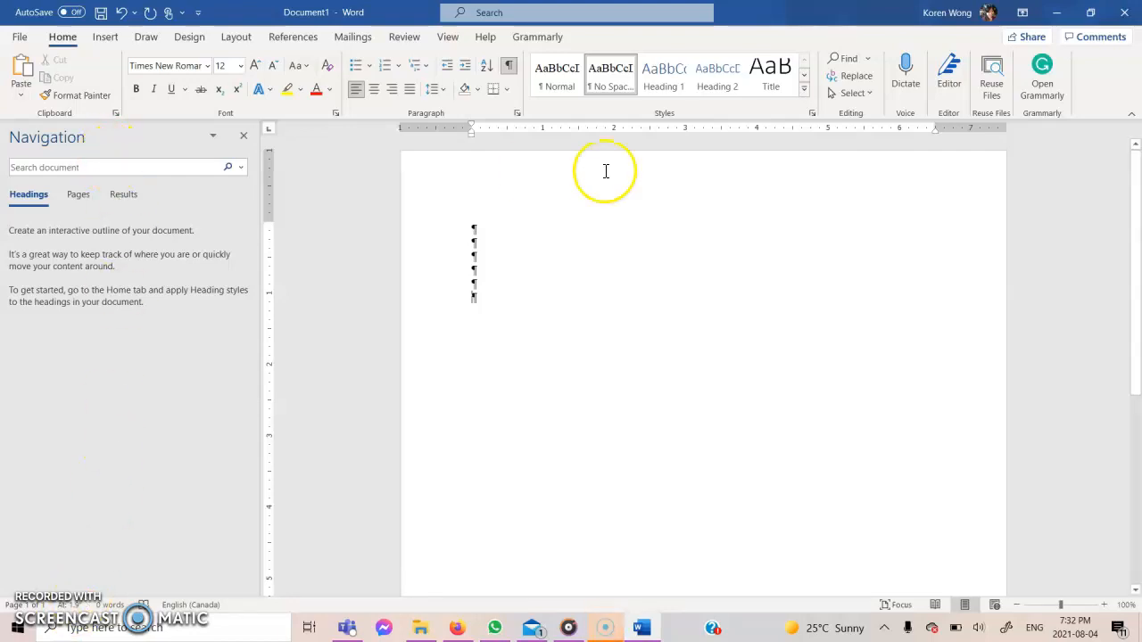
{"action": "type", "text": "Aug"}
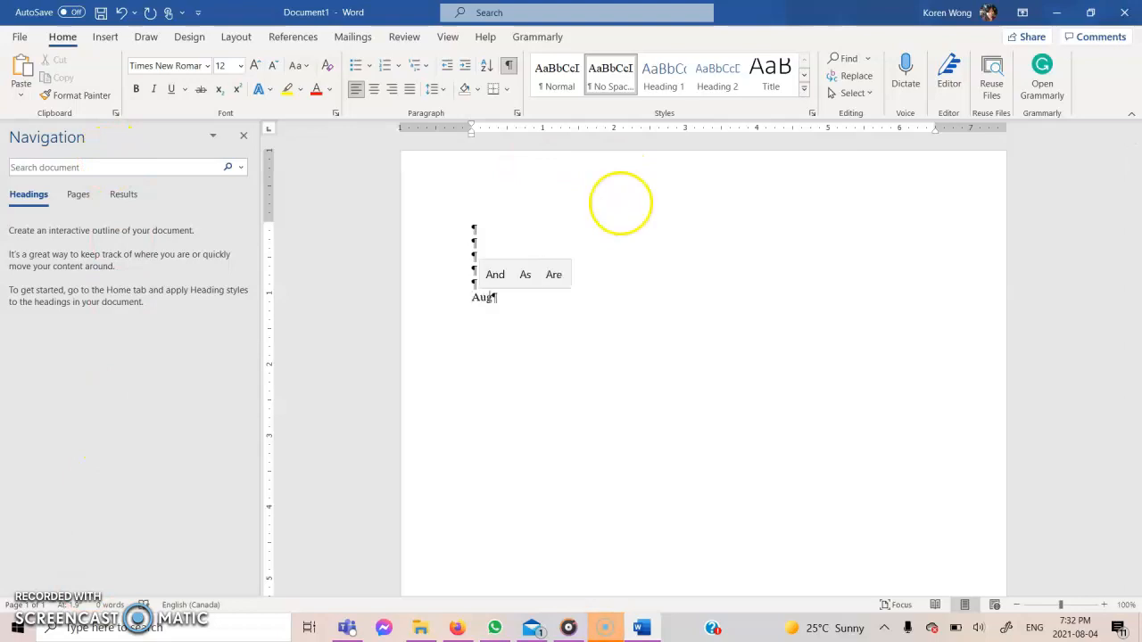
{"action": "type", "text": "ust "}
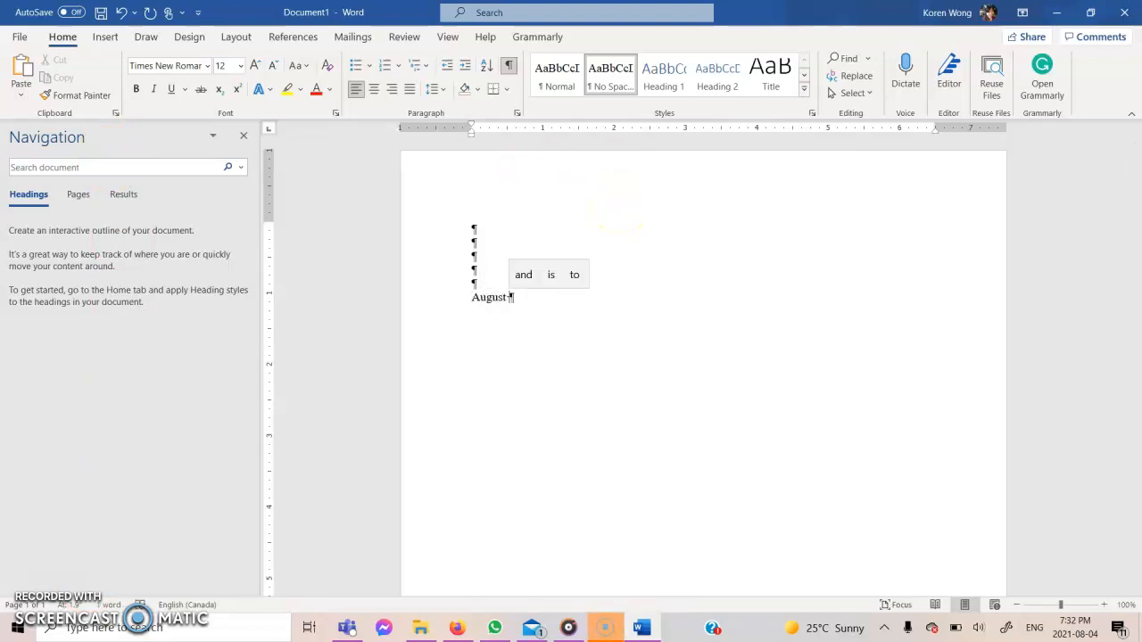
{"action": "type", "text": "4,"}
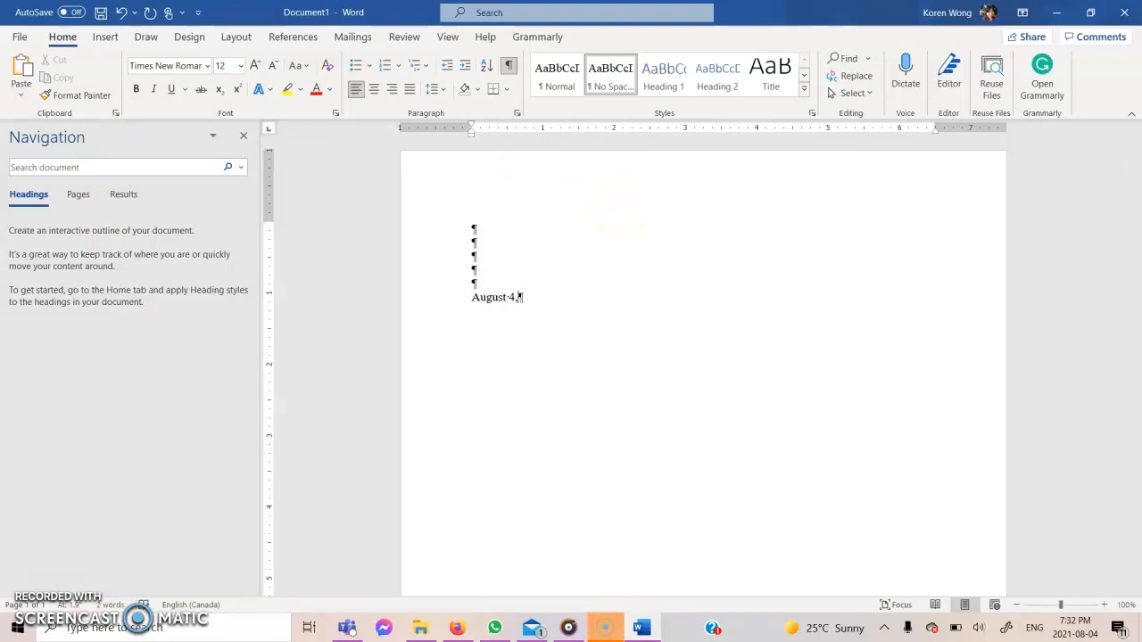
{"action": "type", "text": " 2021"}
{"action": "key", "text": "BackSpace"}
{"action": "key", "text": "BackSpace"}
{"action": "key", "text": "BackSpace"}
{"action": "key", "text": "BackSpace"}
{"action": "key", "text": "BackSpace"}
{"action": "key", "text": "BackSpace"}
{"action": "key", "text": "BackSpace"}
{"action": "key", "text": "BackSpace"}
{"action": "key", "text": "BackSpace"}
{"action": "key", "text": "BackSpace"}
{"action": "key", "text": "BackSpace"}
{"action": "key", "text": "BackSpace"}
{"action": "key", "text": "BackSpace"}
{"action": "key", "text": "BackSpace"}
Step: Insert the current date on the last line in the "August 4, 2021" format, without automatic updating
{"action": "left_click", "coordinate": [103, 40]}
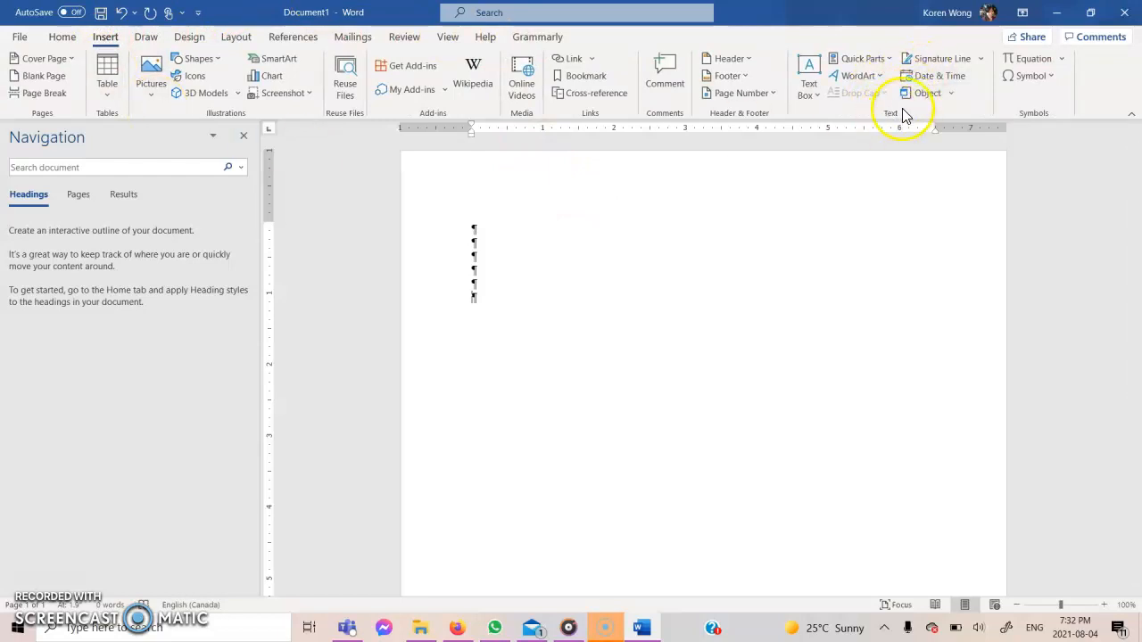
{"action": "left_click", "coordinate": [955, 79]}
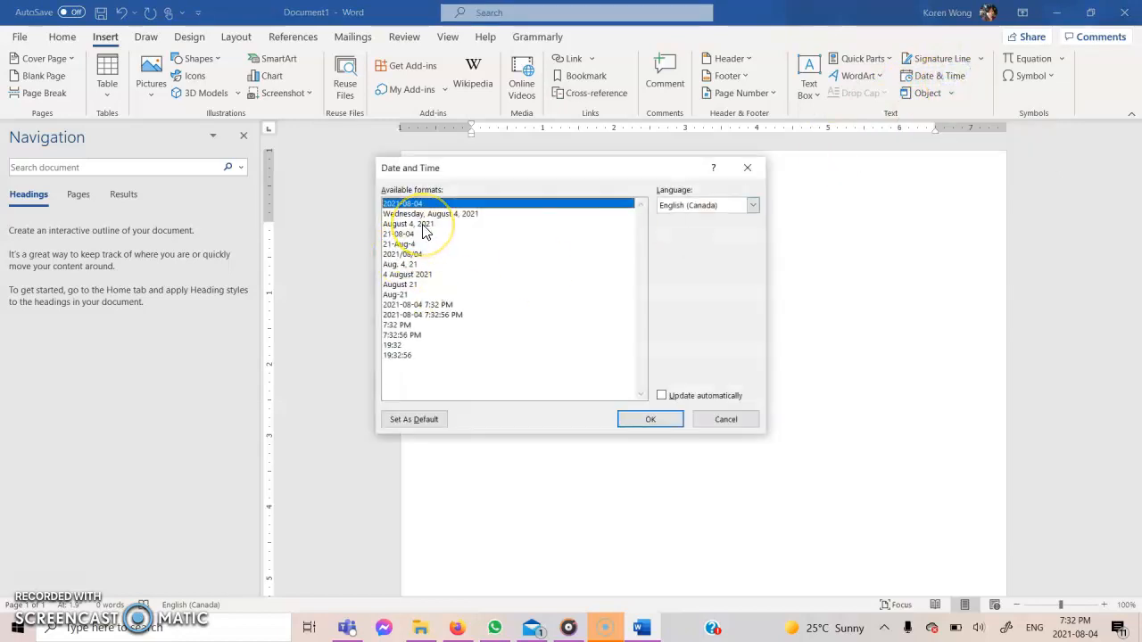
{"action": "left_click", "coordinate": [421, 224]}
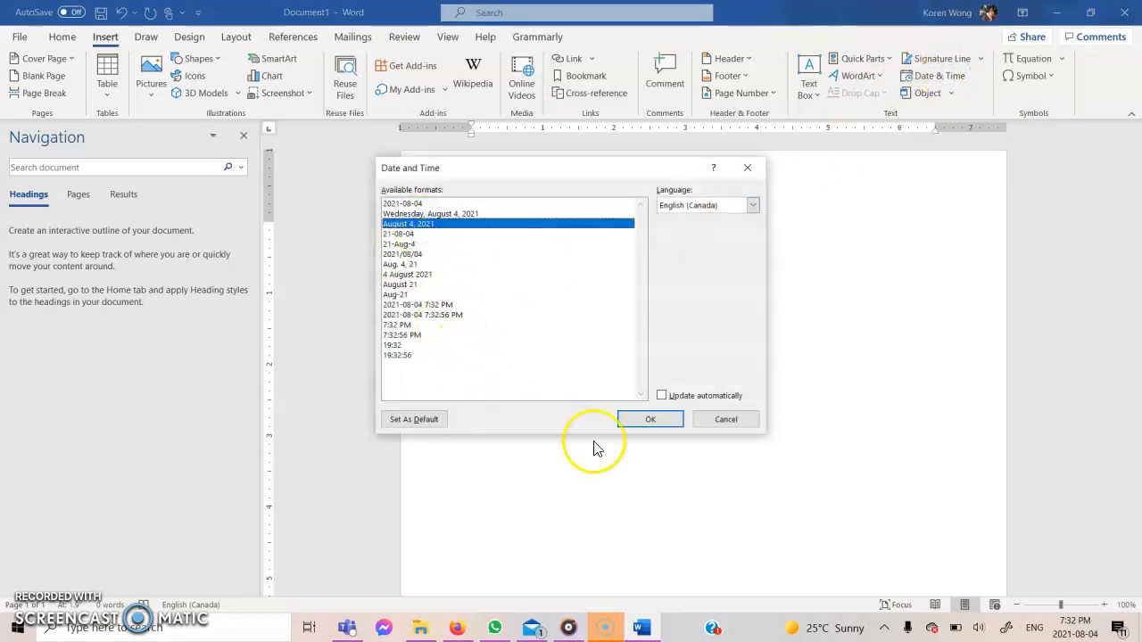
{"action": "left_click", "coordinate": [647, 419]}
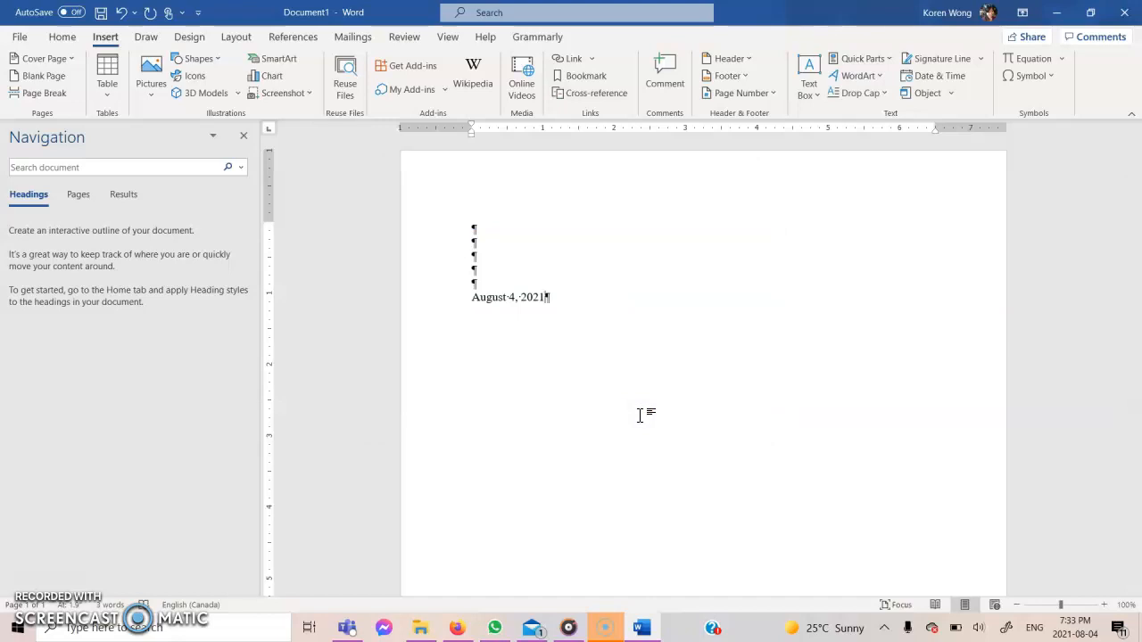
Step: Leave three blank lines below the date and enter the recipient's full name on its own line
{"action": "key", "text": "Return"}
{"action": "key", "text": "Return"}
{"action": "key", "text": "Return"}
{"action": "key", "text": "Return"}
{"action": "type", "text": "John Doe"}
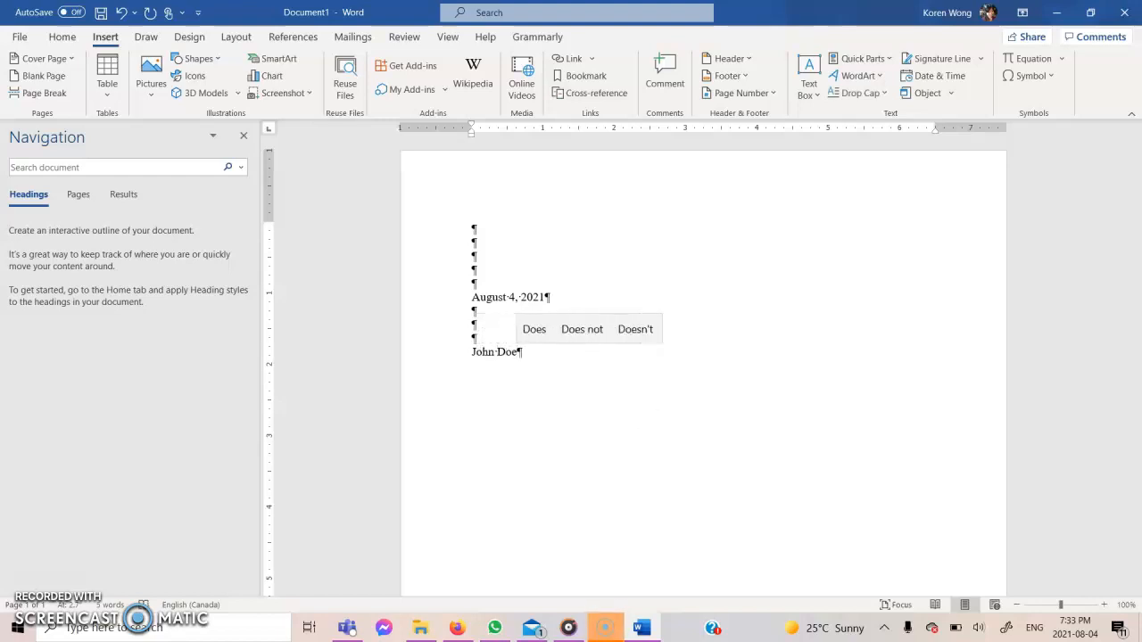
{"action": "key", "text": "Return"}
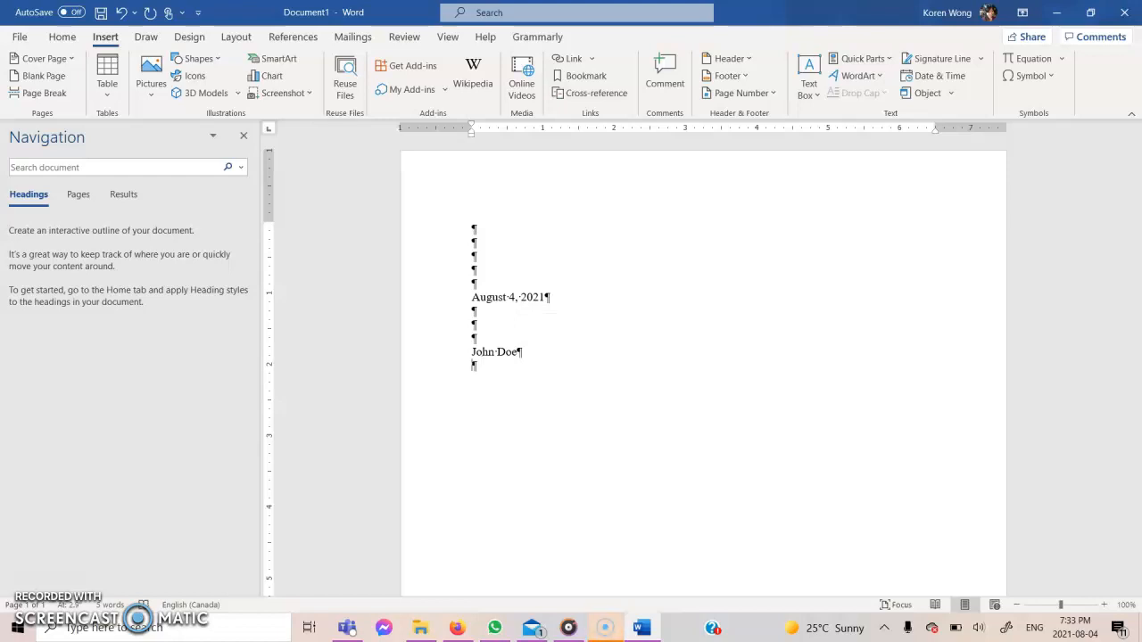
Step: Enter the recipient's street number and street name on the line below the name
{"action": "type", "text": "123"}
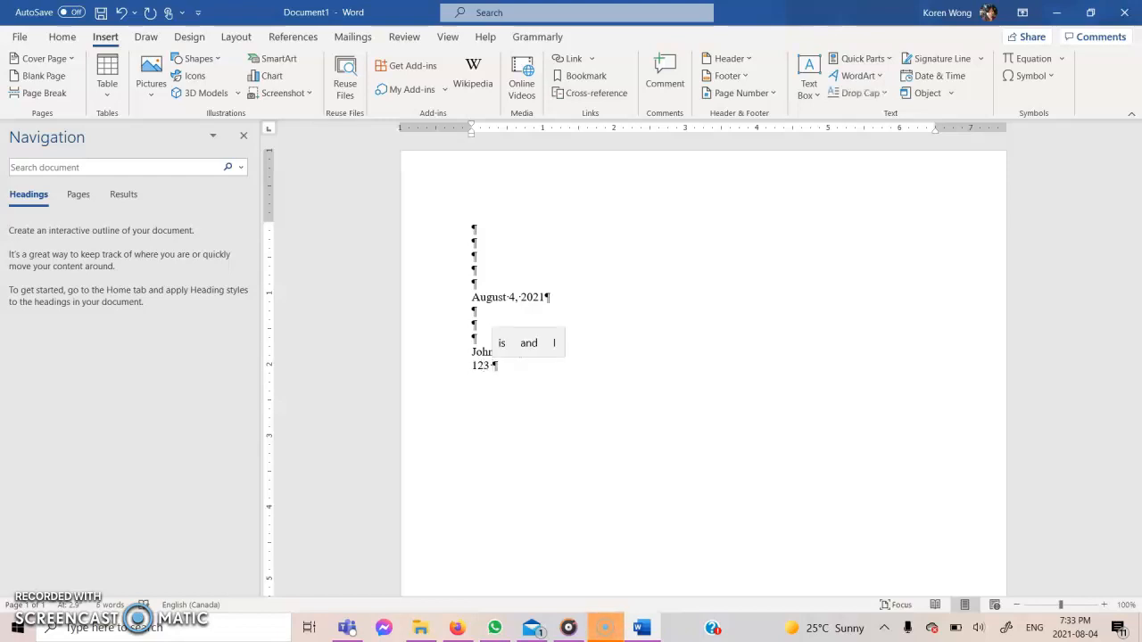
{"action": "type", "text": " Street"}
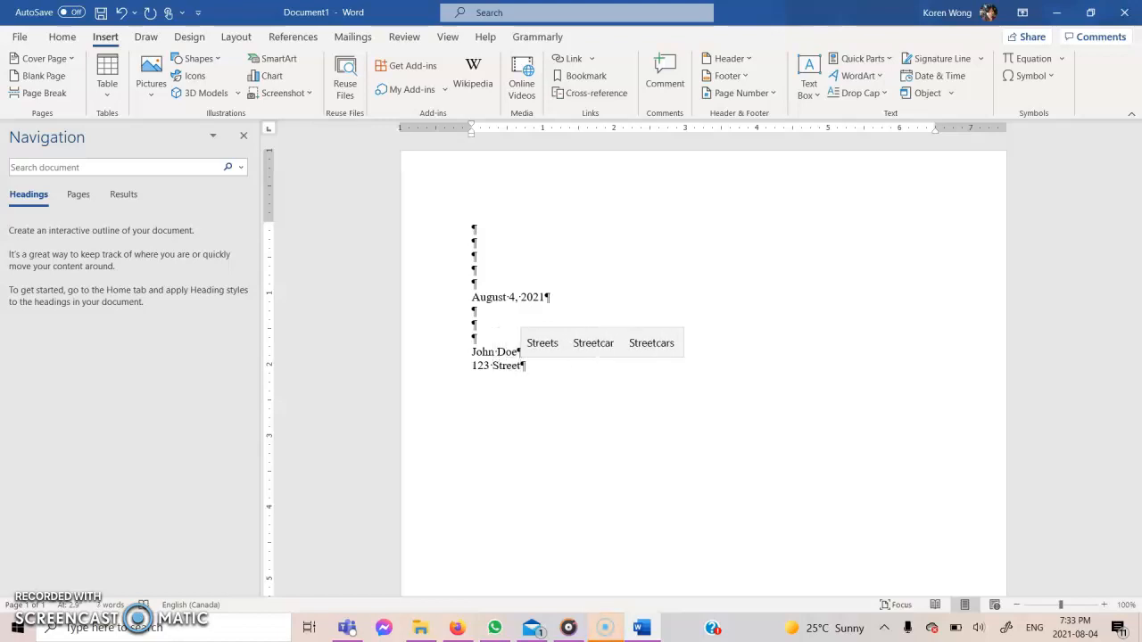
{"action": "type", "text": " name"}
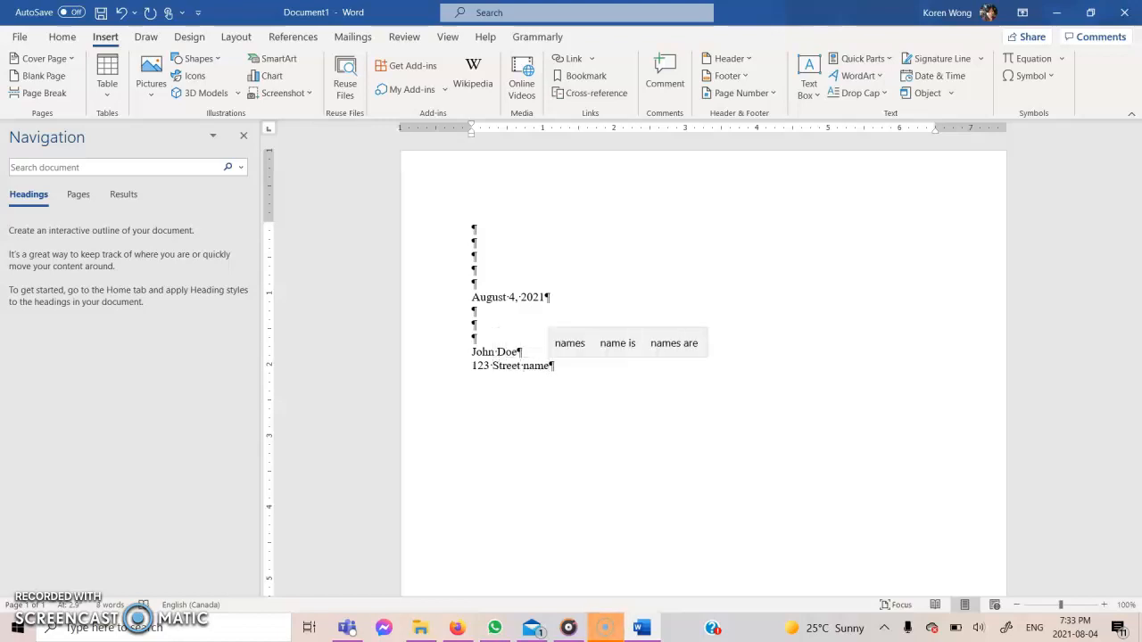
{"action": "key", "text": "Return"}
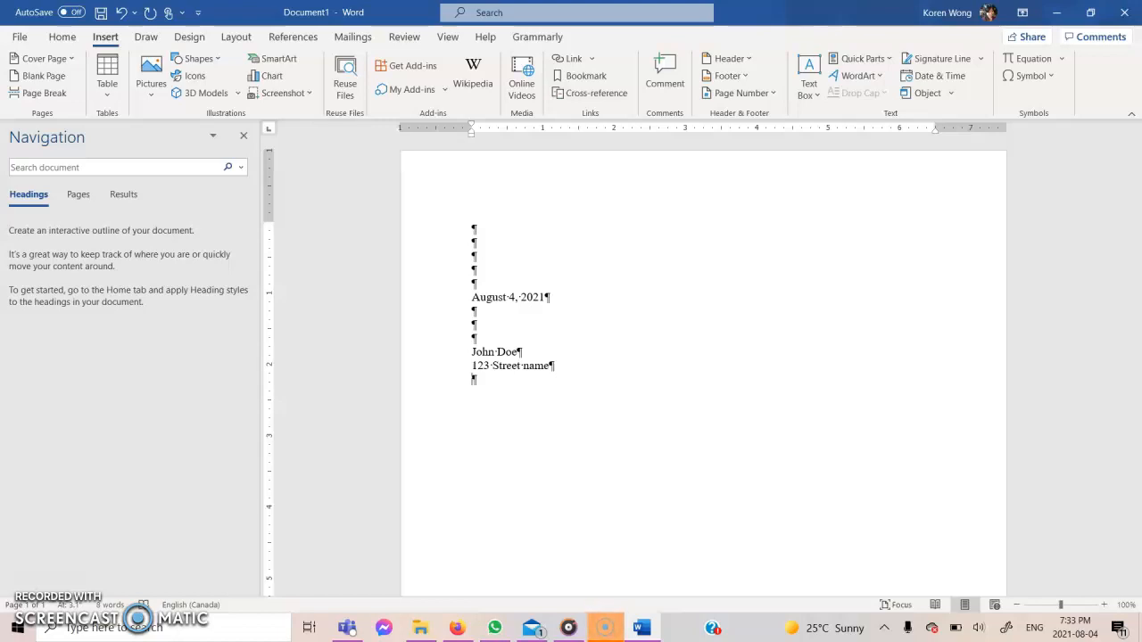
Step: Enter the recipient's city and two-letter province, followed by two spaces and the placeholder "Postal Code"
{"action": "type", "text": "Tor"}
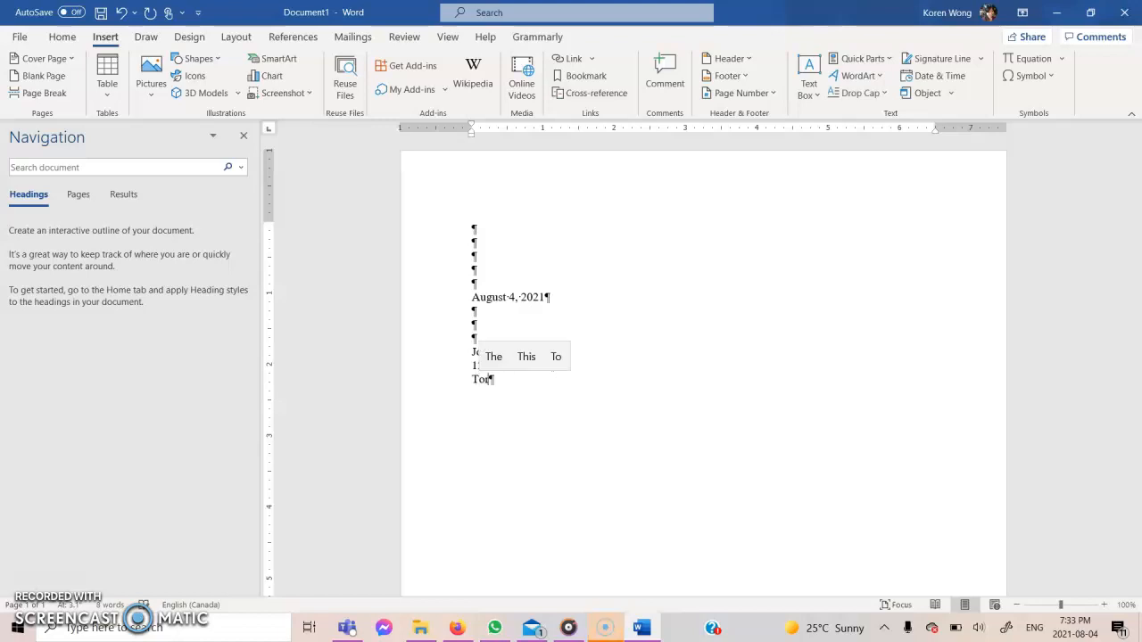
{"action": "type", "text": "ontpo"}
{"action": "key", "text": "BackSpace"}
{"action": "key", "text": "BackSpace"}
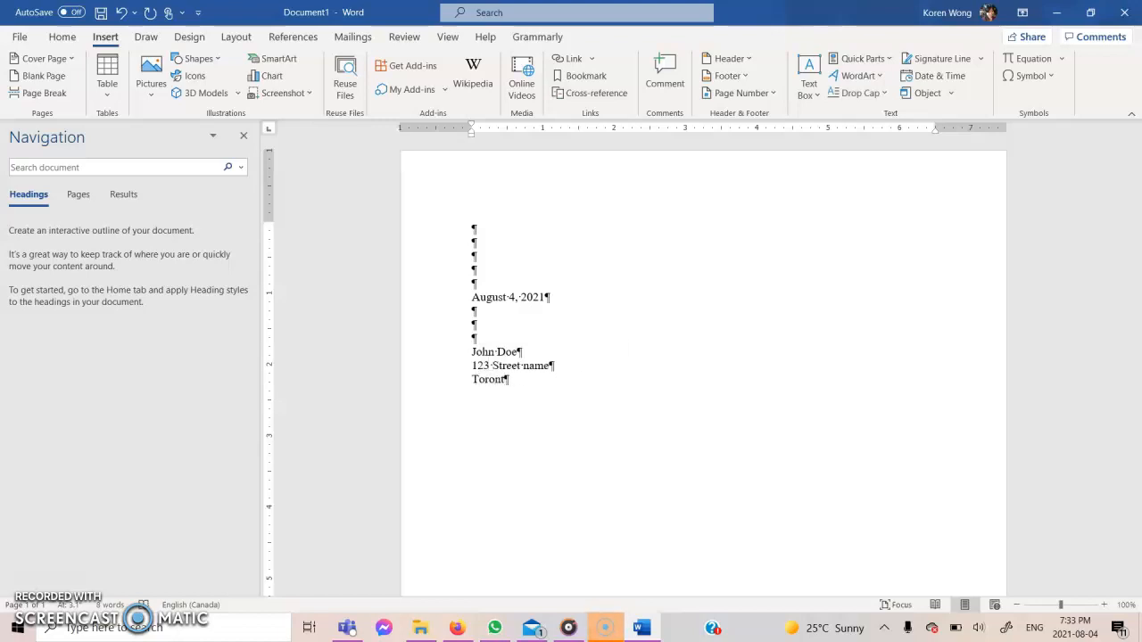
{"action": "type", "text": "o"}
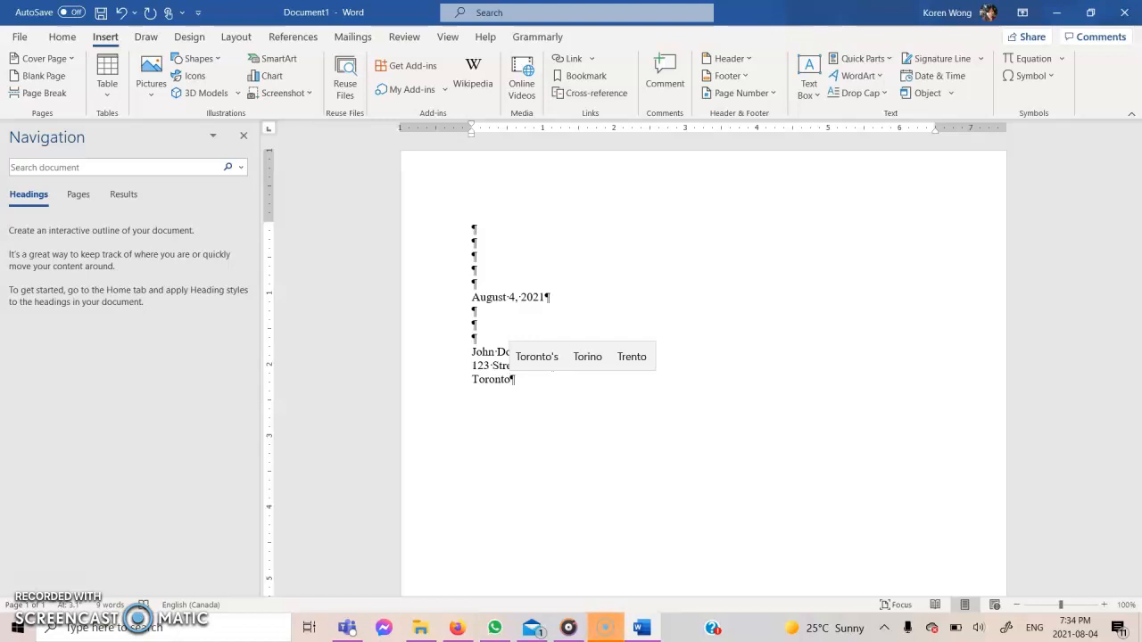
{"action": "type", "text": " On"}
{"action": "key", "text": "BackSpace"}
{"action": "type", "text": "N"}
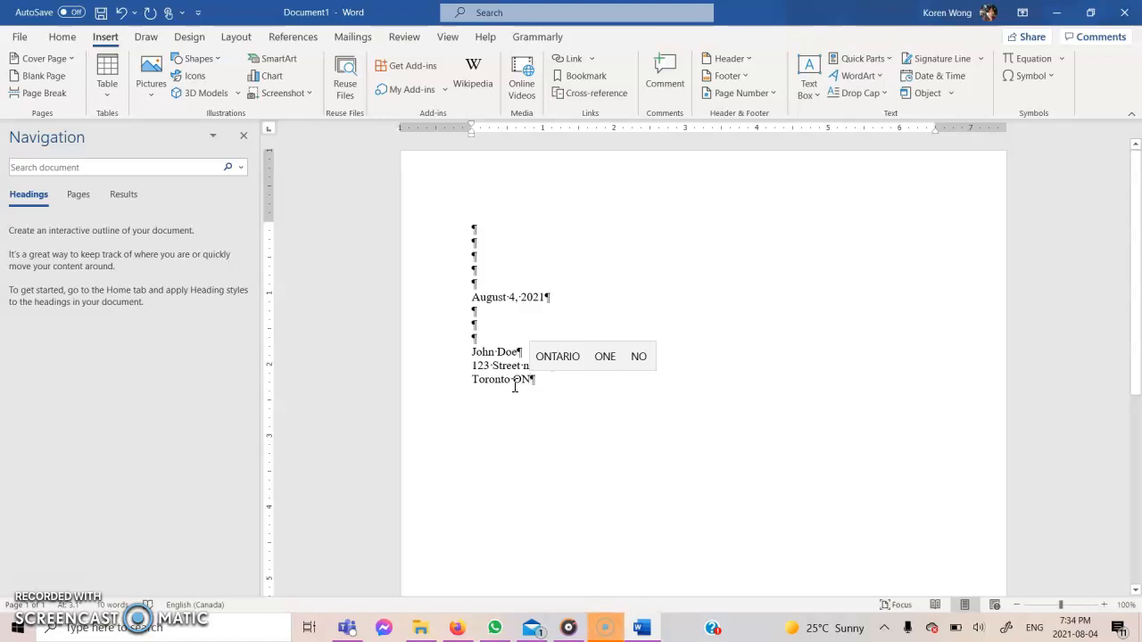
{"action": "type", "text": ", "}
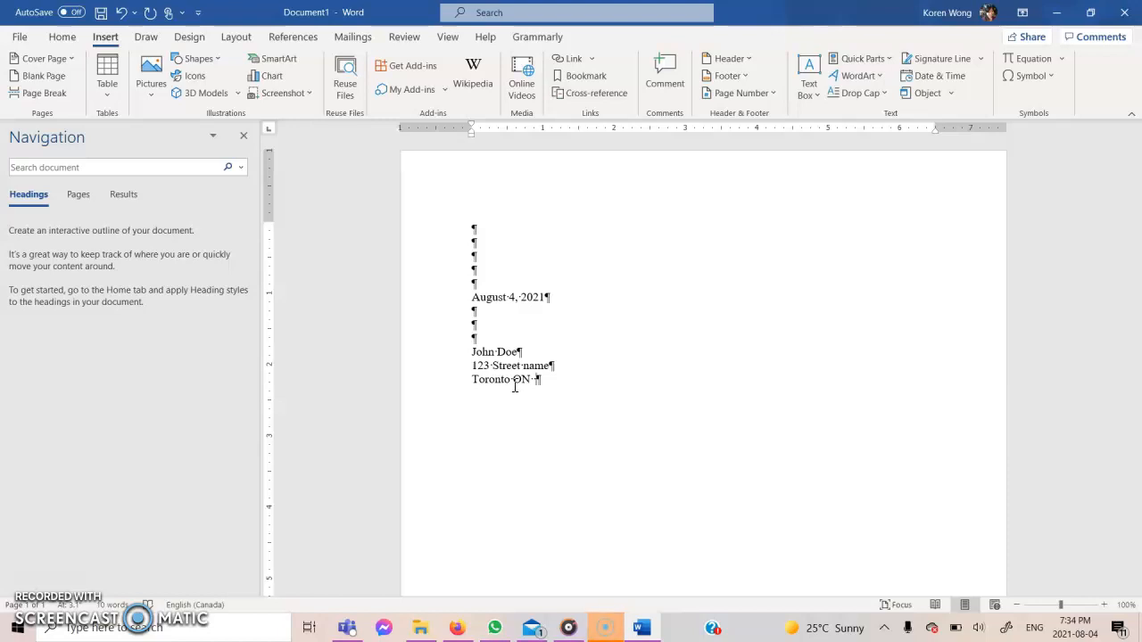
{"action": "type", "text": " Postal"}
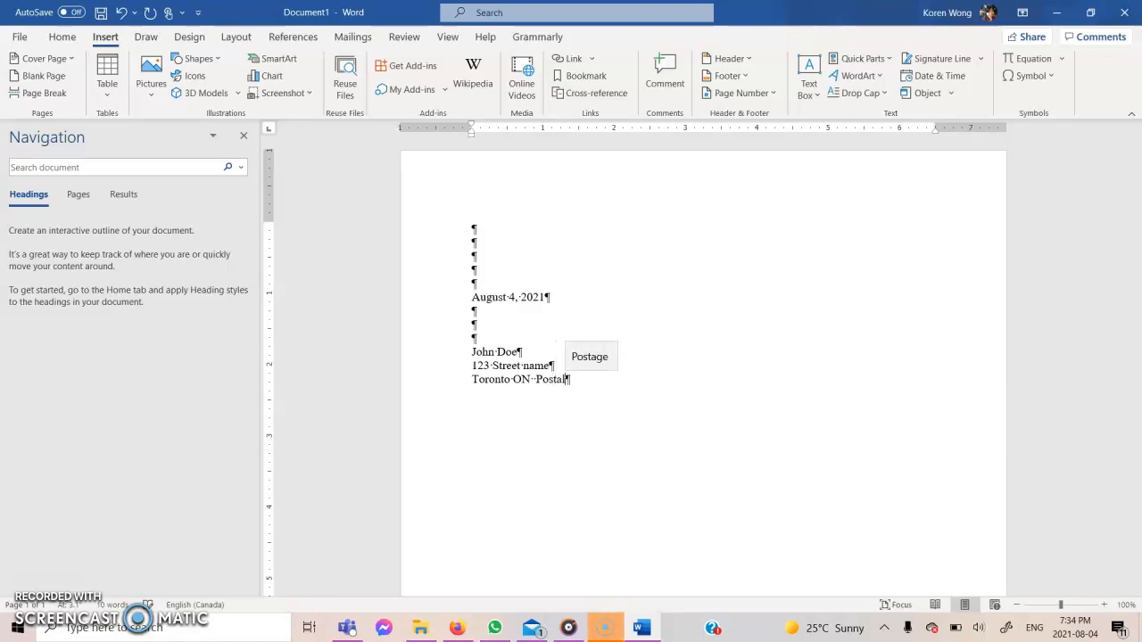
{"action": "type", "text": " Code"}
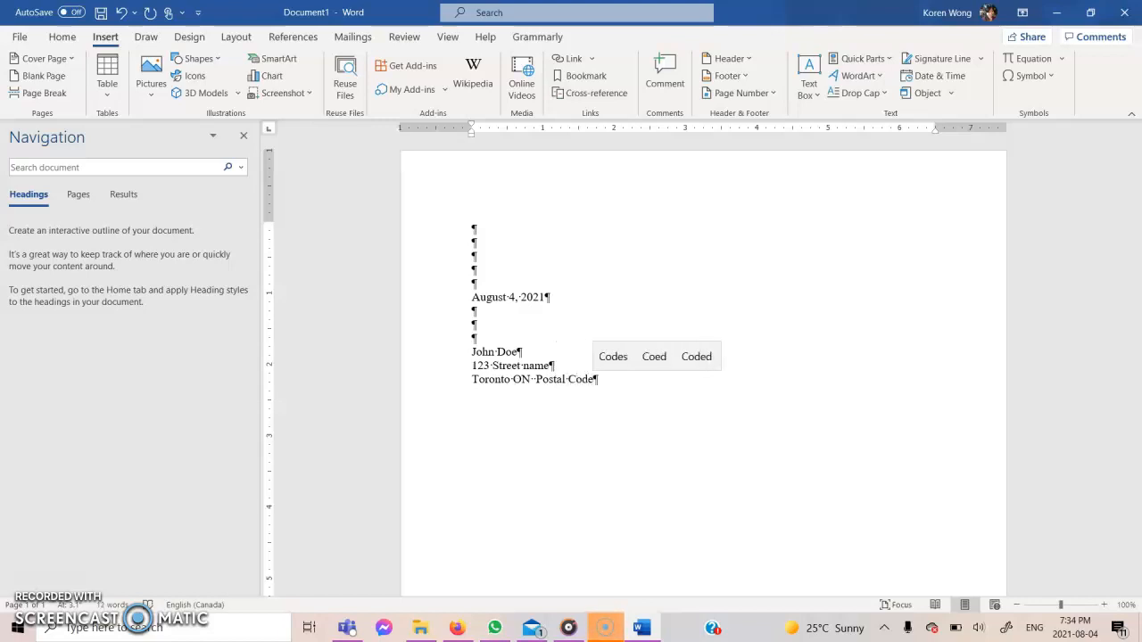
Step: Leave one blank line below the address block and write the salutation "Dear whomever"
{"action": "key", "text": "Return"}
{"action": "key", "text": "Return"}
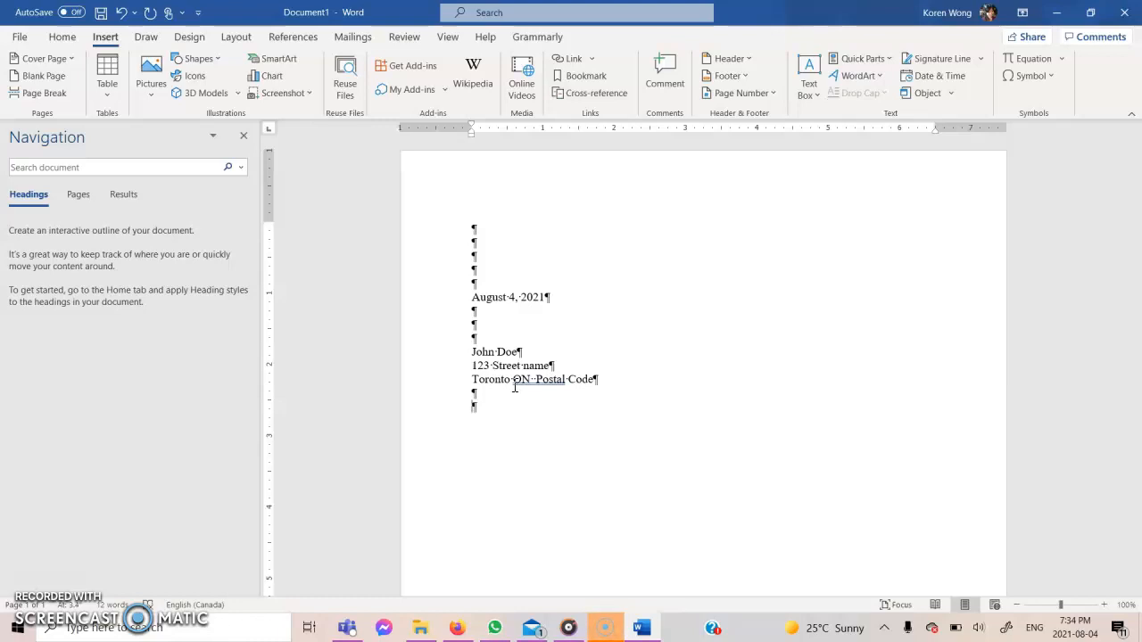
{"action": "type", "text": "D"}
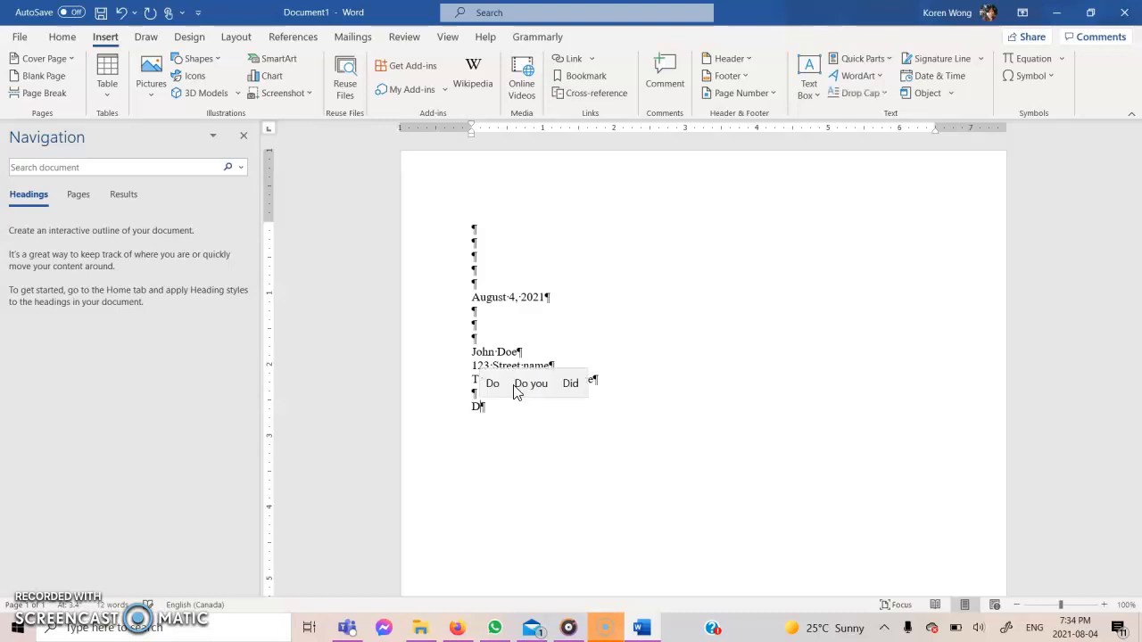
{"action": "type", "text": "ear whomever"}
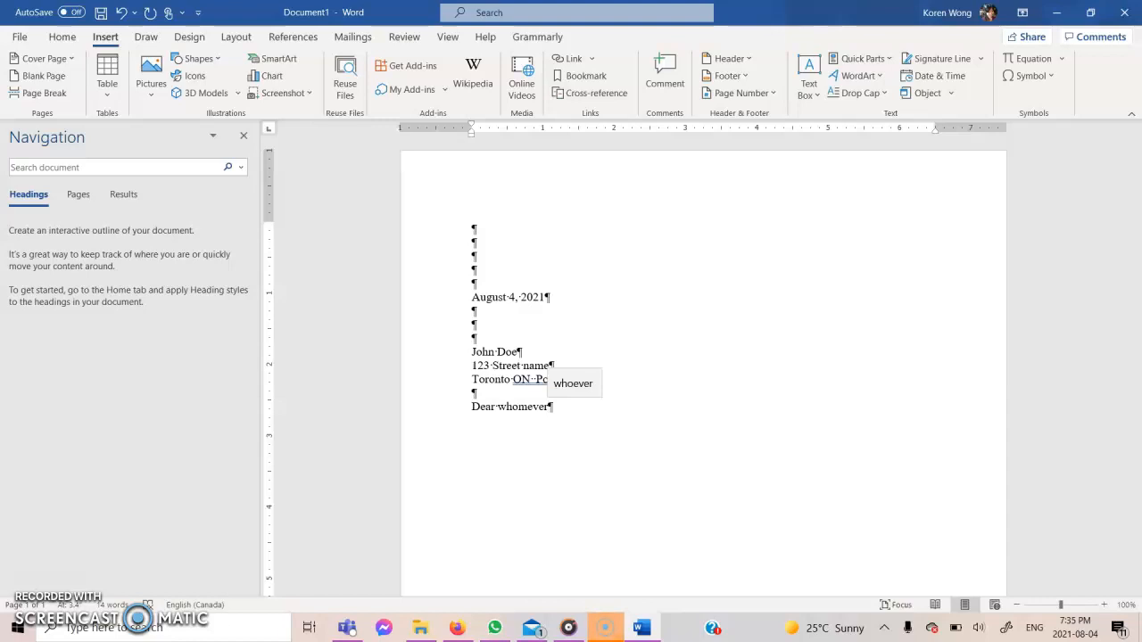
Step: End the salutation line "Dear whomever" with a colon
{"action": "type", "text": ":"}
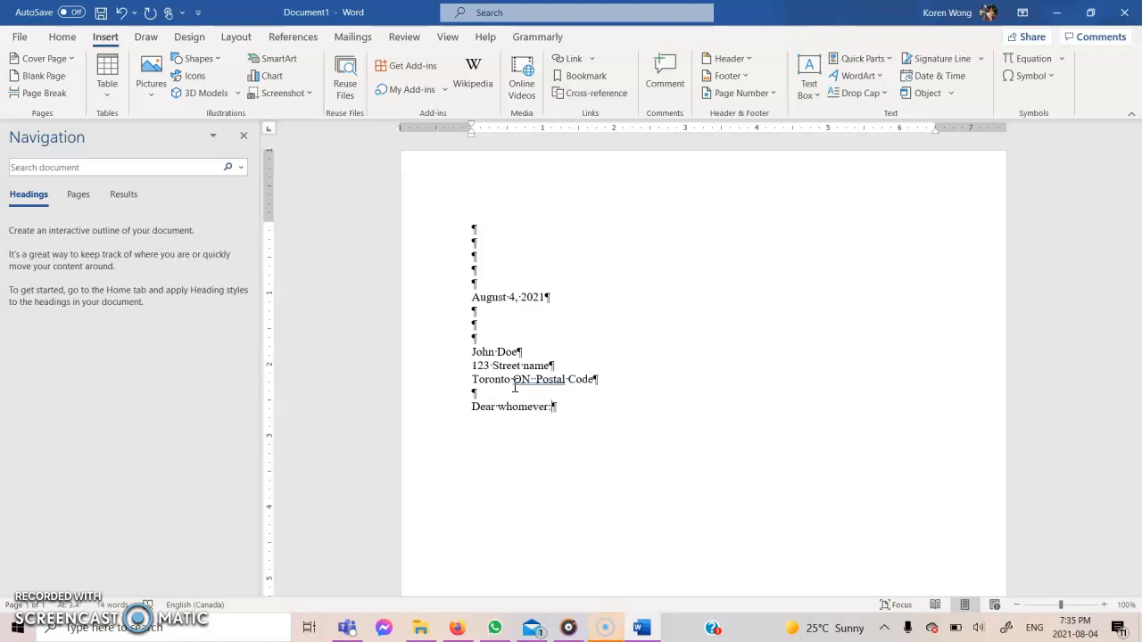
{"action": "key", "text": "BackSpace"}
{"action": "type", "text": ":"}
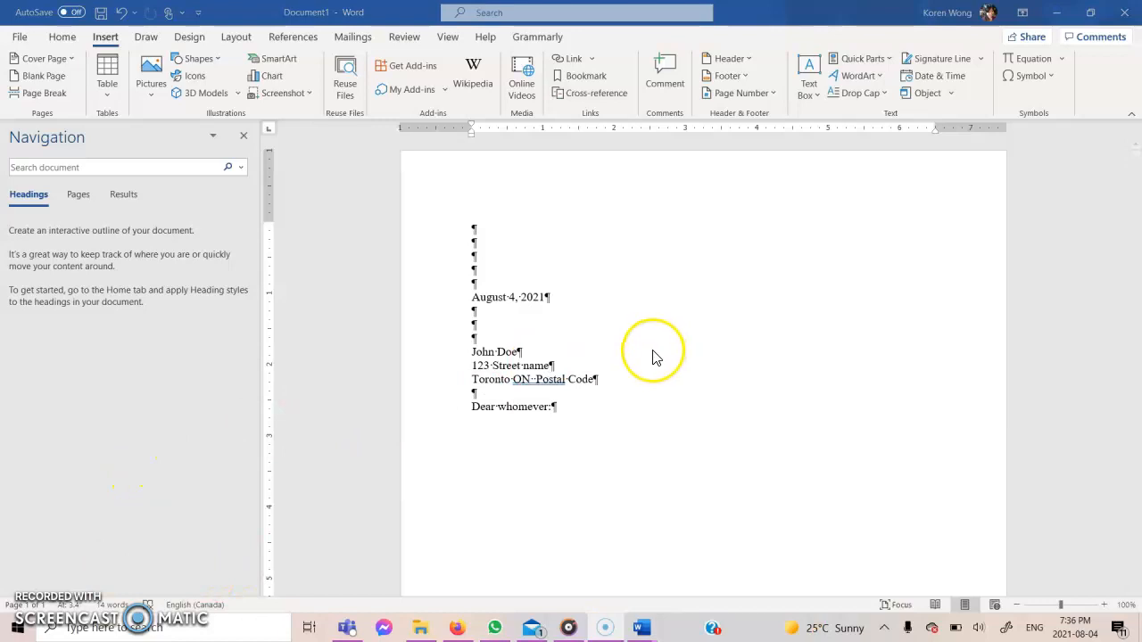
Step: Leave one blank line below the salutation and write the subject line "Subject: Whatever the letter is about"
{"action": "left_click", "coordinate": [550, 410]}
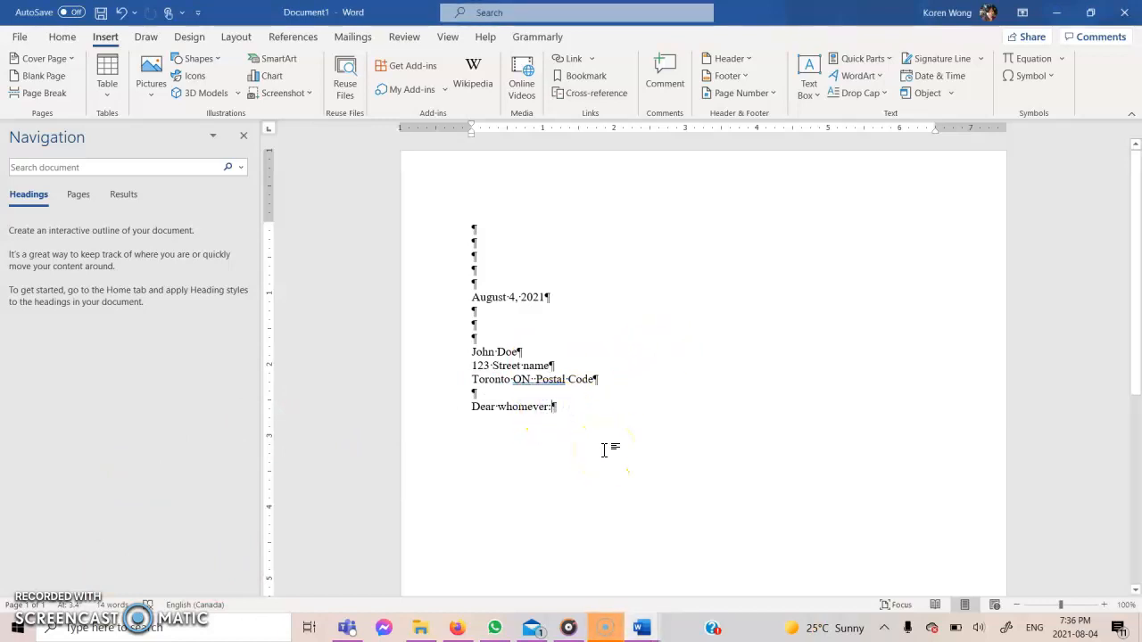
{"action": "left_click", "coordinate": [582, 495]}
{"action": "left_click", "coordinate": [577, 506]}
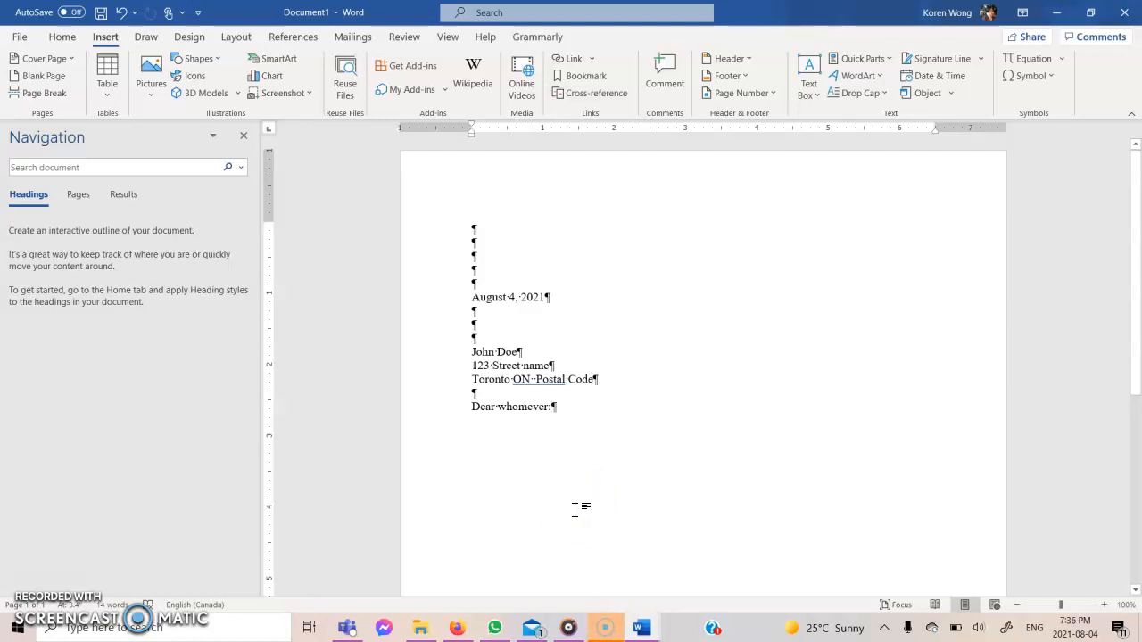
{"action": "key", "text": "Return"}
{"action": "key", "text": "Return"}
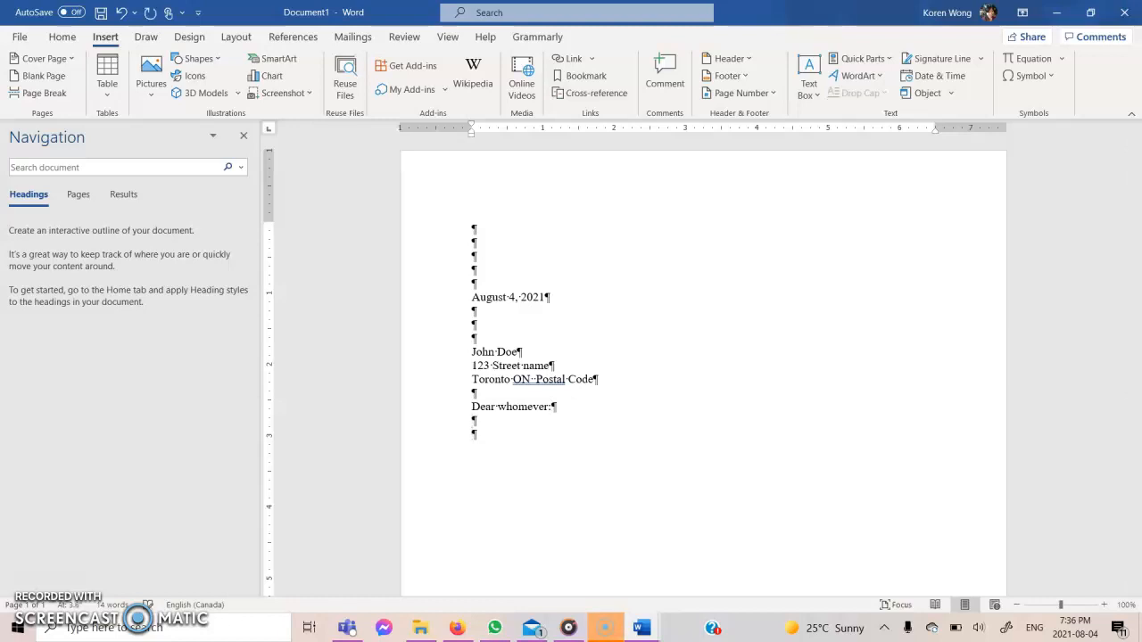
{"action": "type", "text": "Sub"}
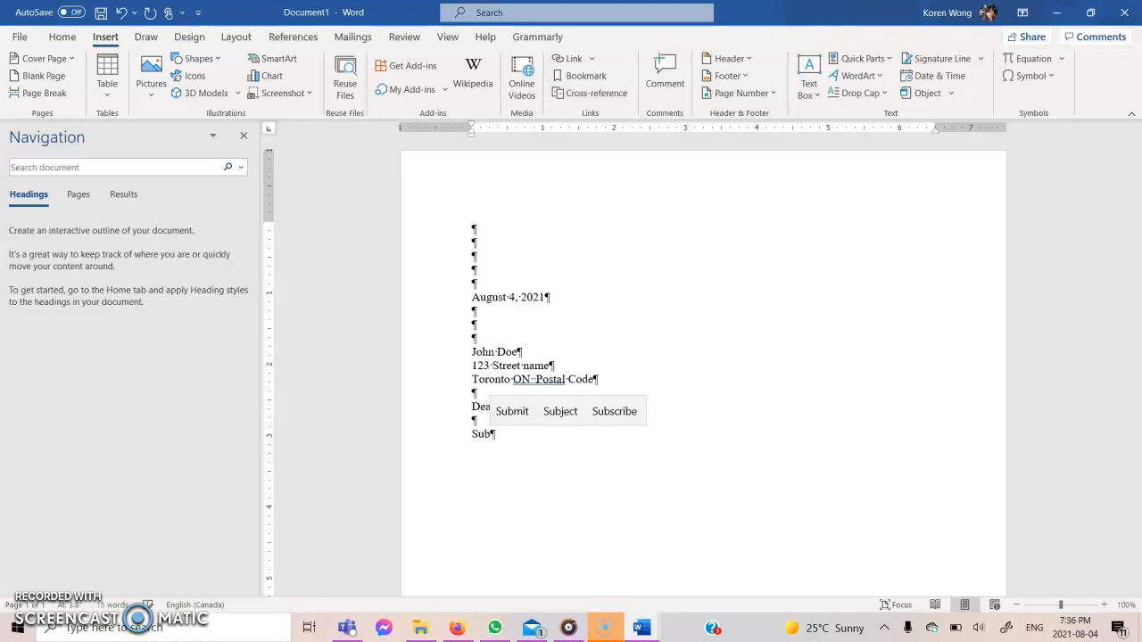
{"action": "type", "text": "ject:"}
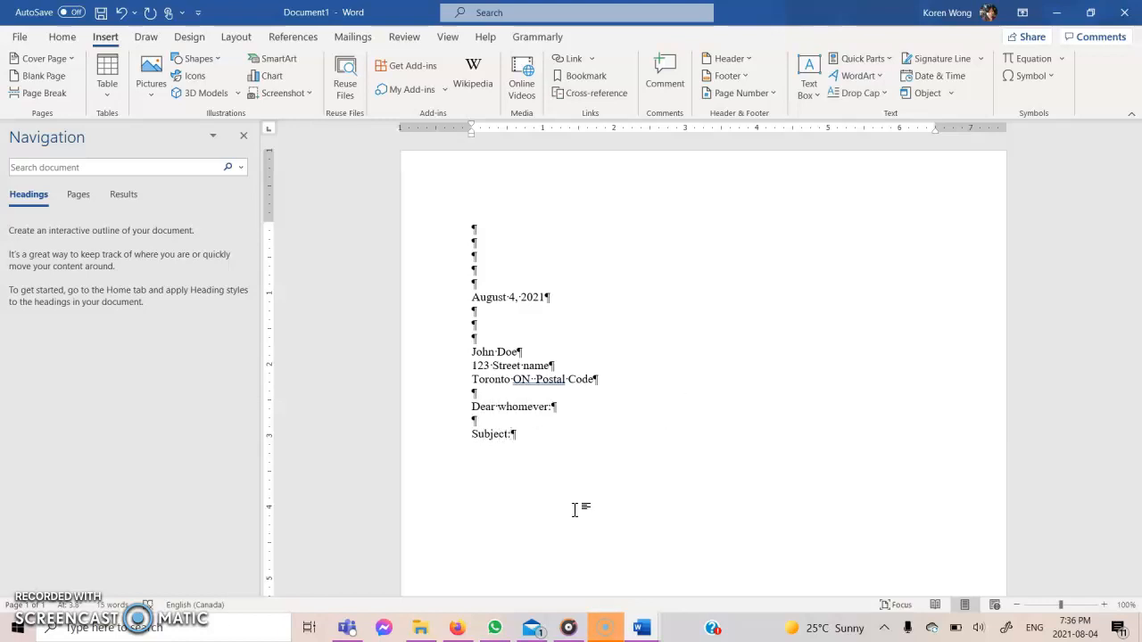
{"action": "type", "text": " Whatever the letter is about"}
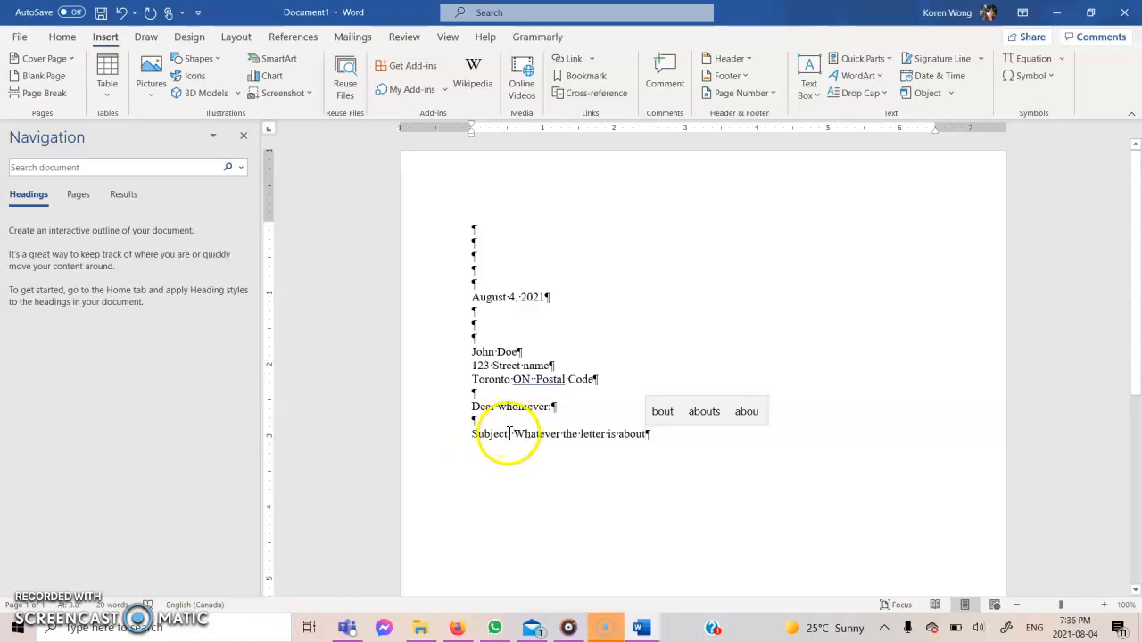
Step: Rewrite the word "Subject" in capitals as "SUBJECT" and make it bold together with its colon
{"action": "left_click_drag", "start_coordinate": [499, 434], "coordinate": [465, 442]}
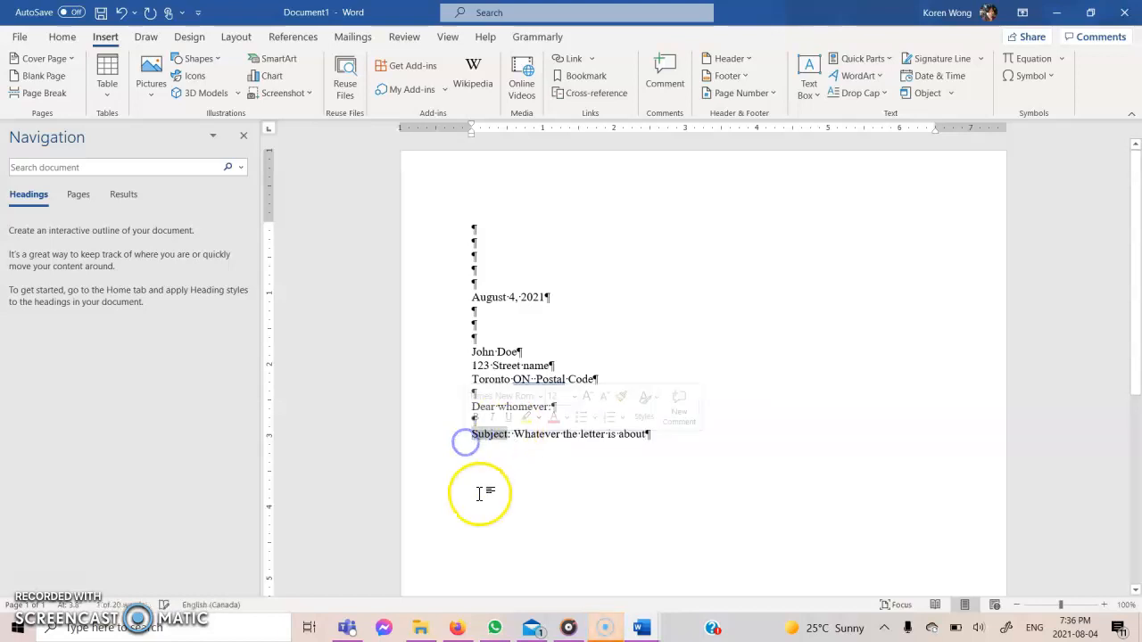
{"action": "key", "text": "BackSpace"}
{"action": "type", "text": "SUBJECT"}
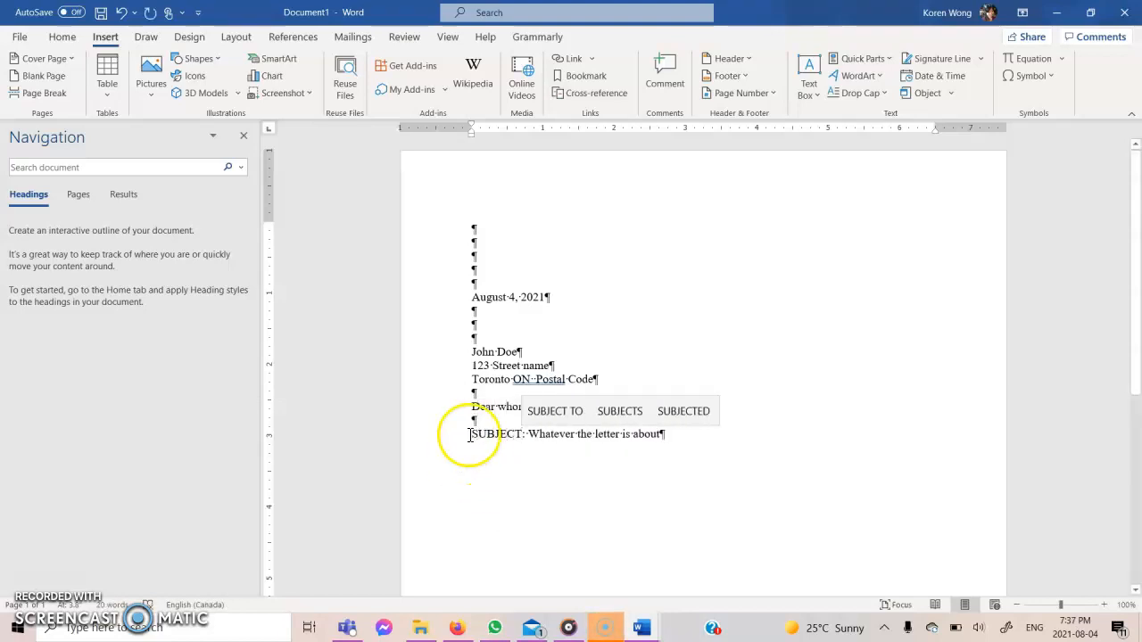
{"action": "left_click_drag", "start_coordinate": [473, 432], "coordinate": [524, 430]}
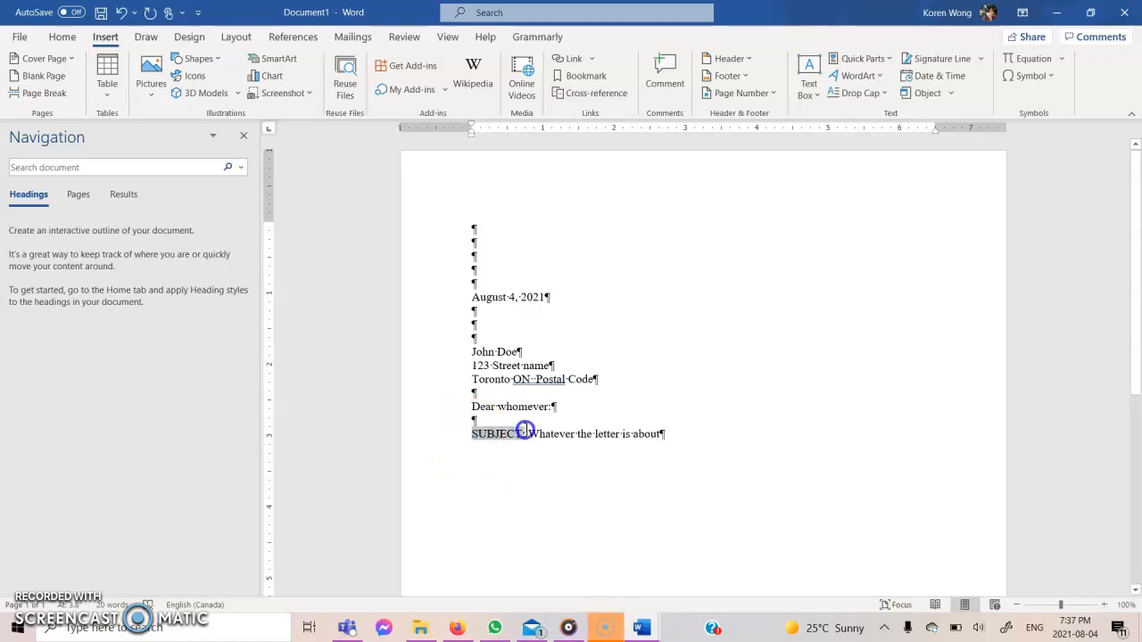
{"action": "left_click", "coordinate": [61, 37]}
{"action": "left_click", "coordinate": [136, 88]}
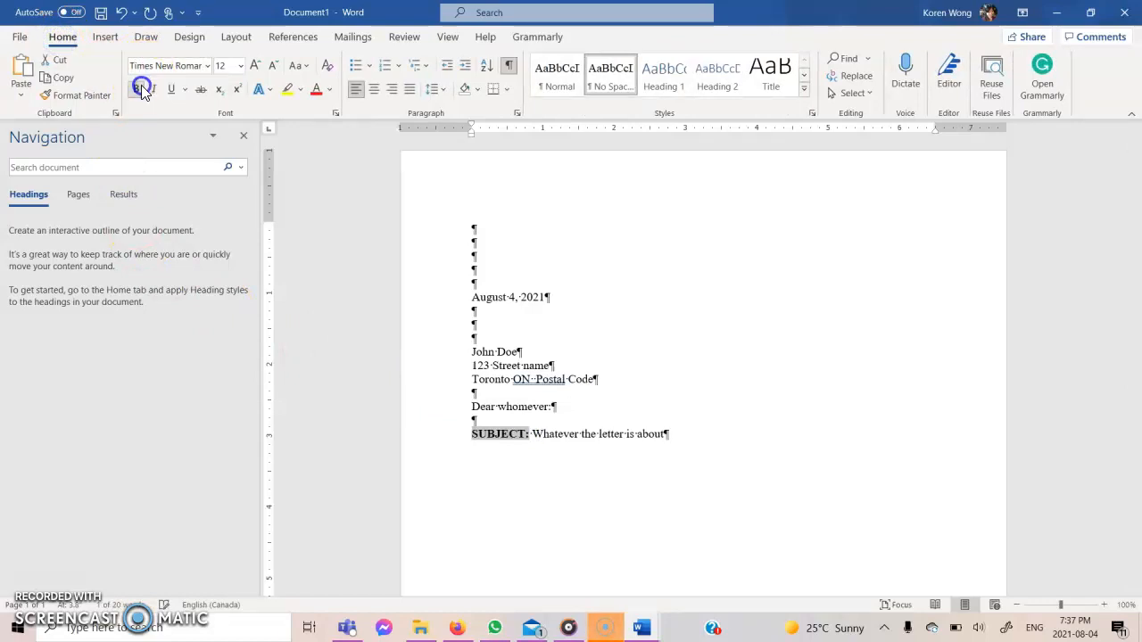
Step: Leave one blank line below the subject line and start a new line for the letter's body
{"action": "left_click", "coordinate": [668, 435]}
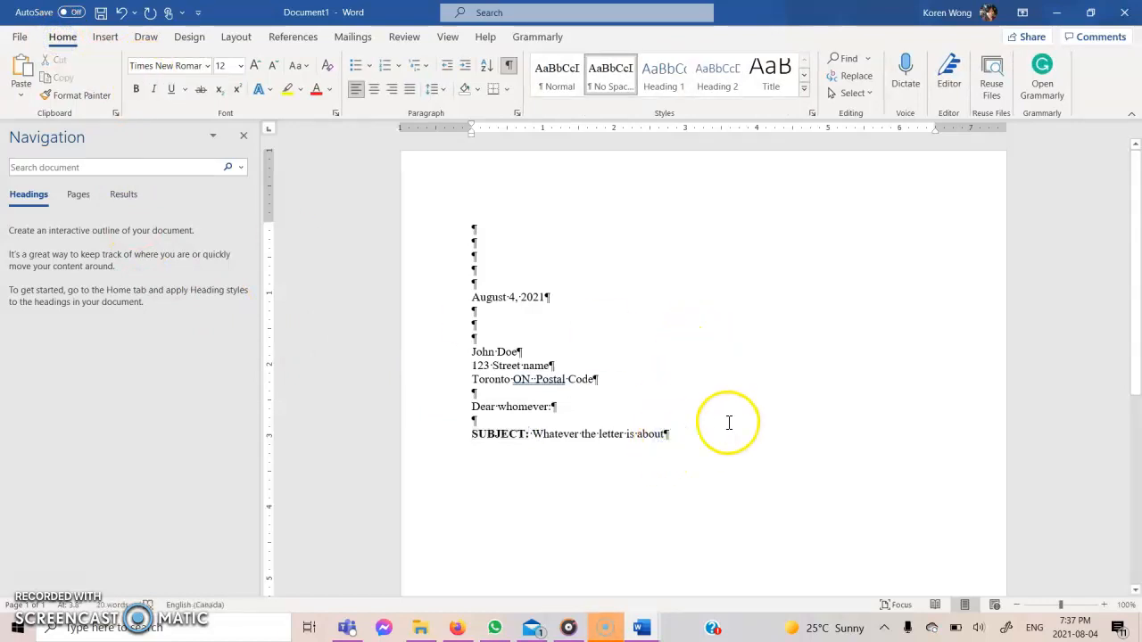
{"action": "key", "text": "Return"}
{"action": "key", "text": "Return"}
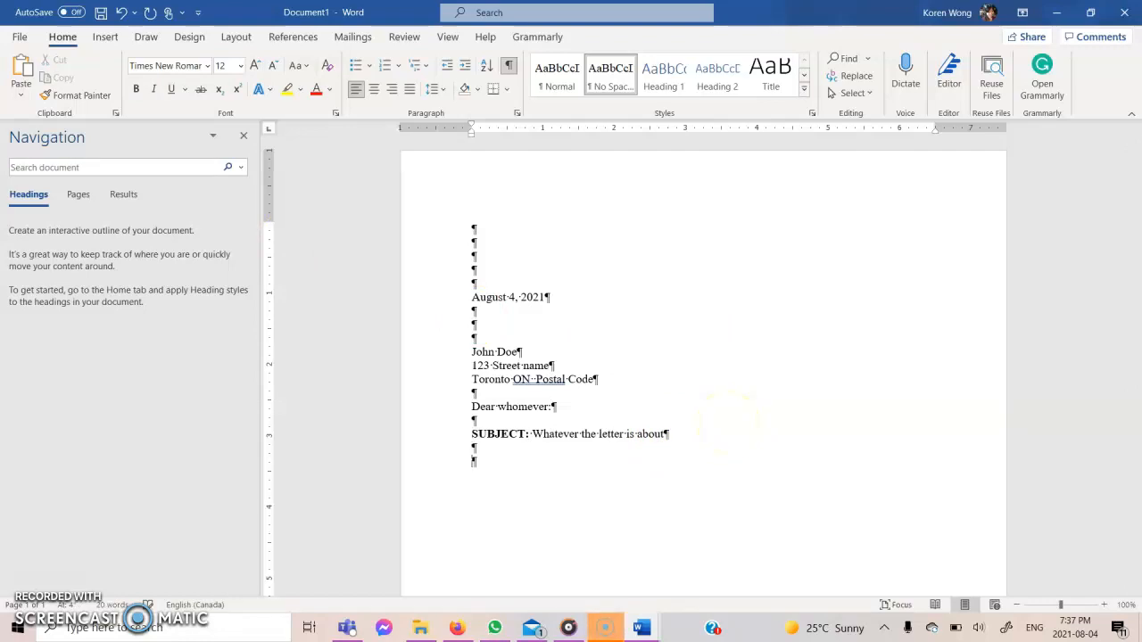
{"action": "type", "text": "Body"}
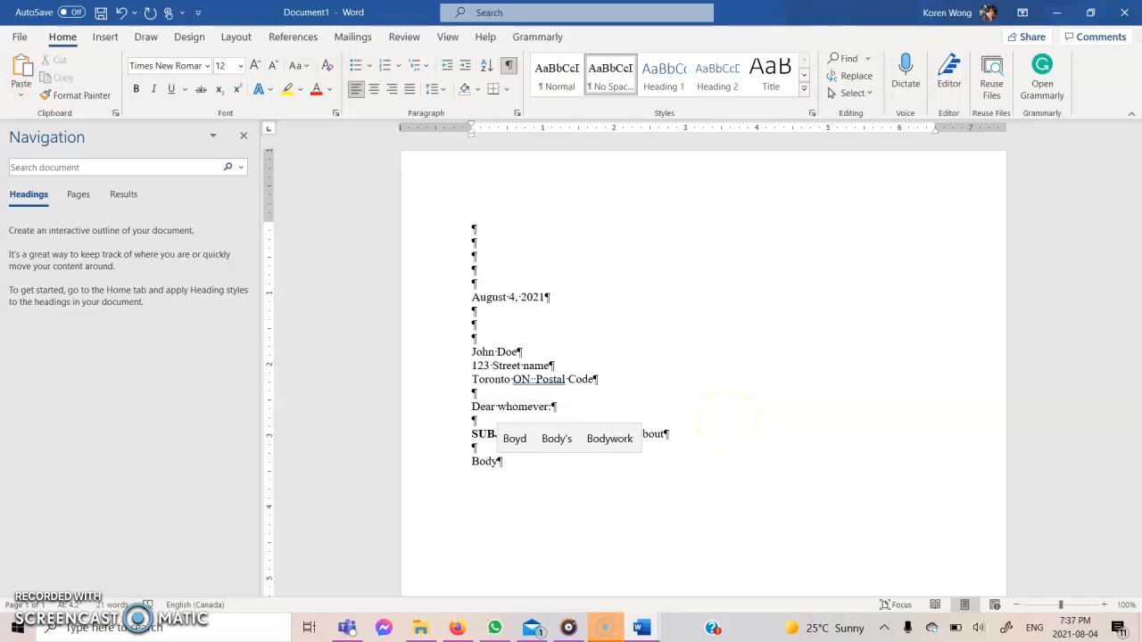
{"action": "key", "text": "BackSpace"}
{"action": "key", "text": "BackSpace"}
{"action": "key", "text": "BackSpace"}
{"action": "key", "text": "BackSpace"}
Step: Begin the body with "Hi my name is" and the sender's first name, then "Thank you for coming to my Youtube channel. I am student at Centennial"
{"action": "type", "text": "Hi "}
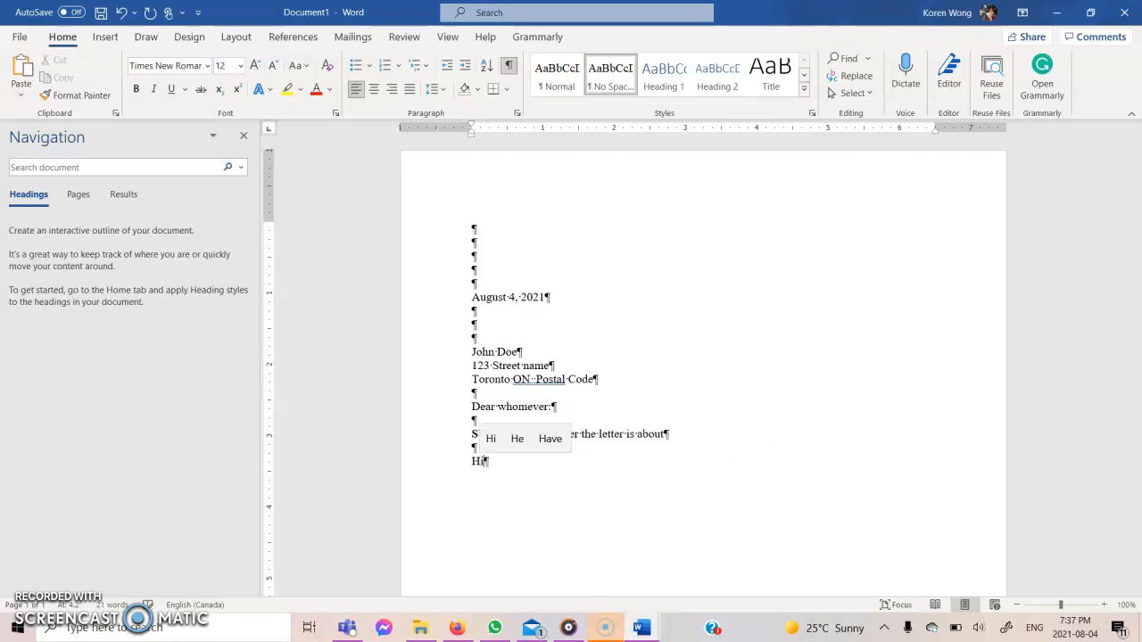
{"action": "type", "text": "my"}
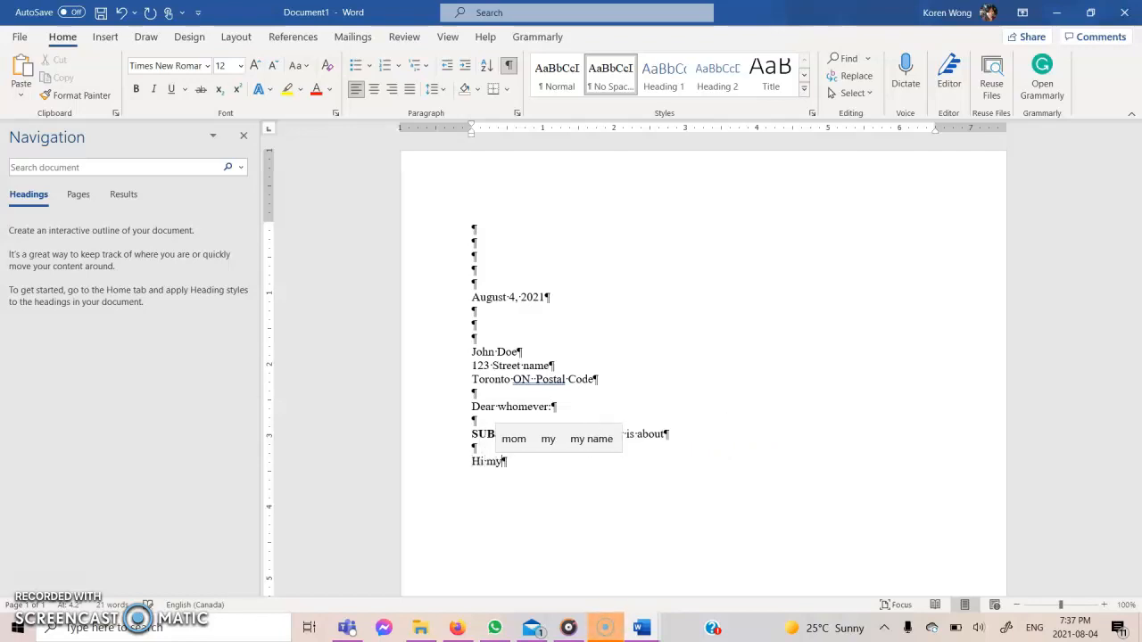
{"action": "type", "text": " name is Koren, "}
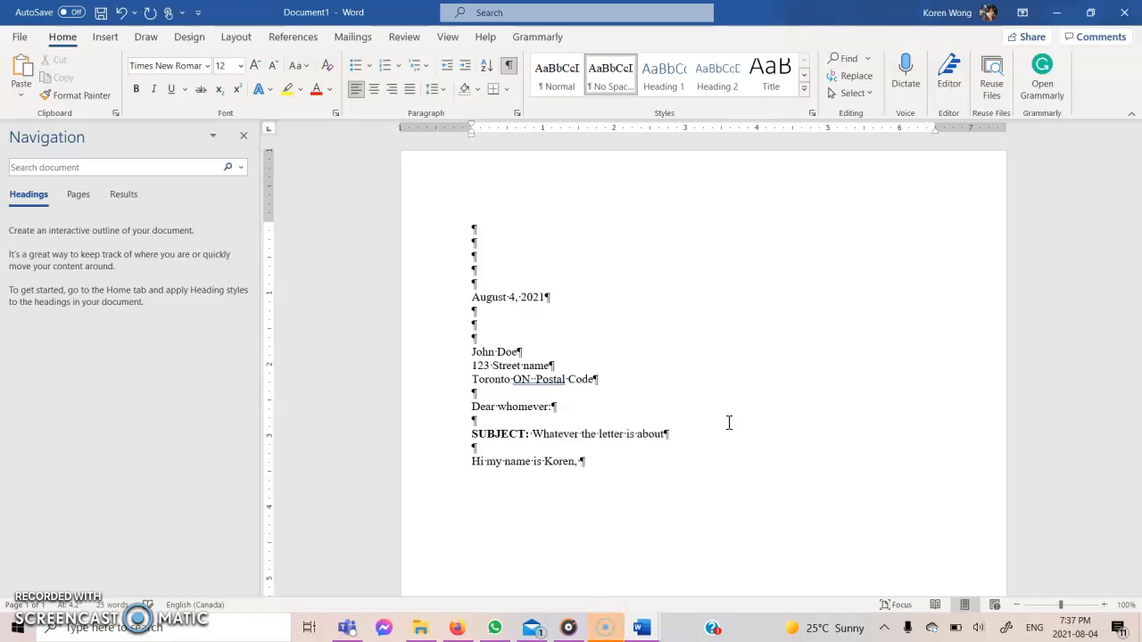
{"action": "type", "text": "Thank you for co"}
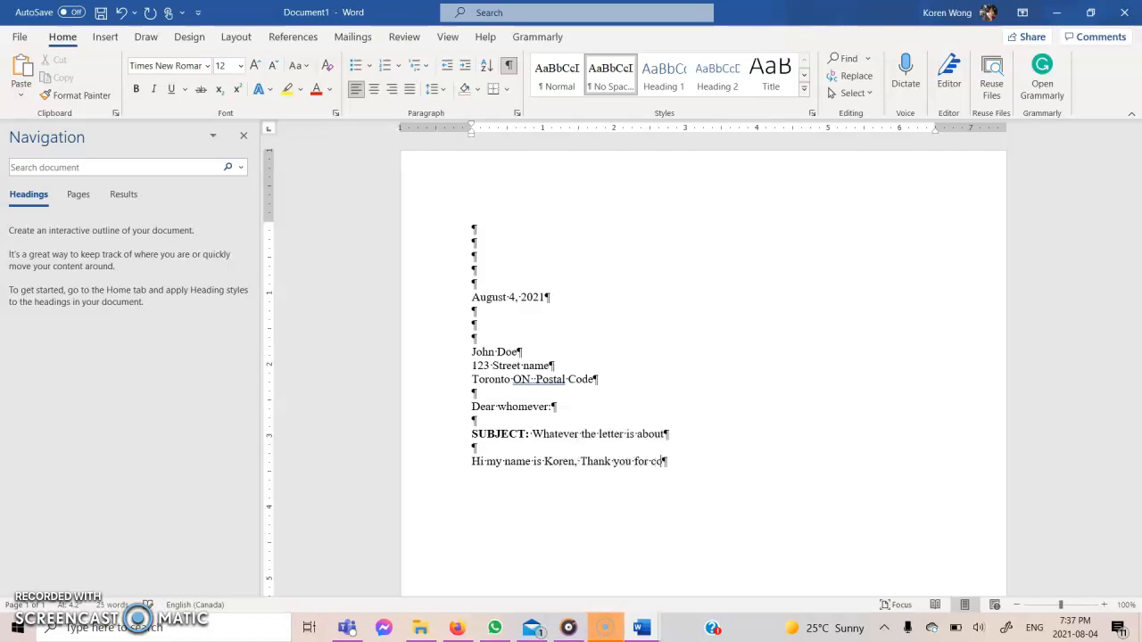
{"action": "type", "text": "ming to my Youtube c"}
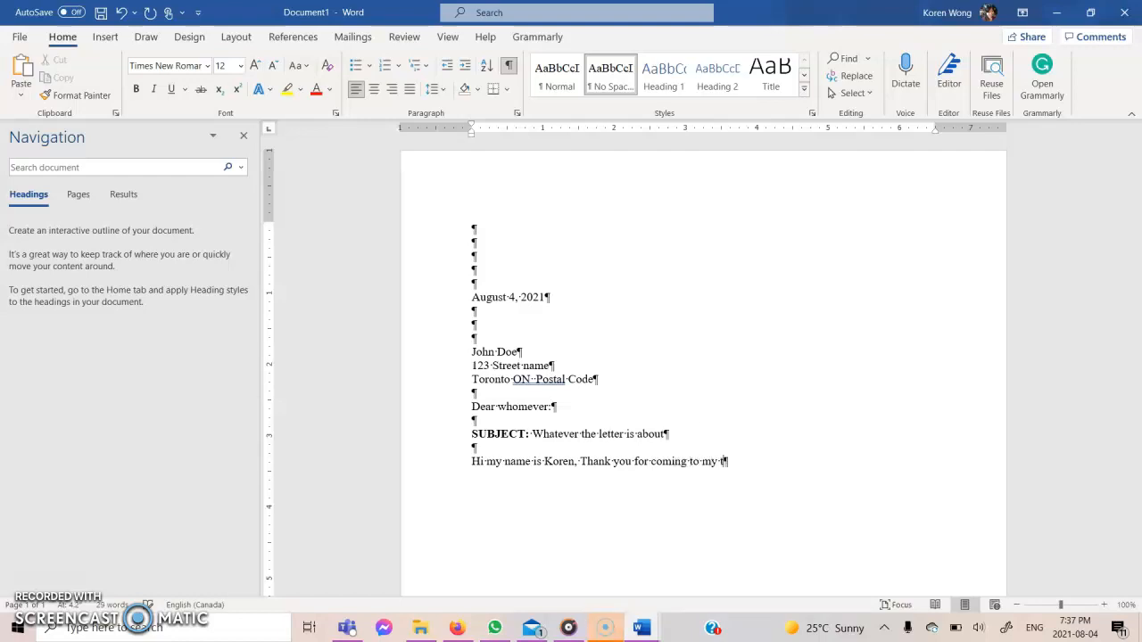
{"action": "type", "text": "hannel. I am student at Centennial"}
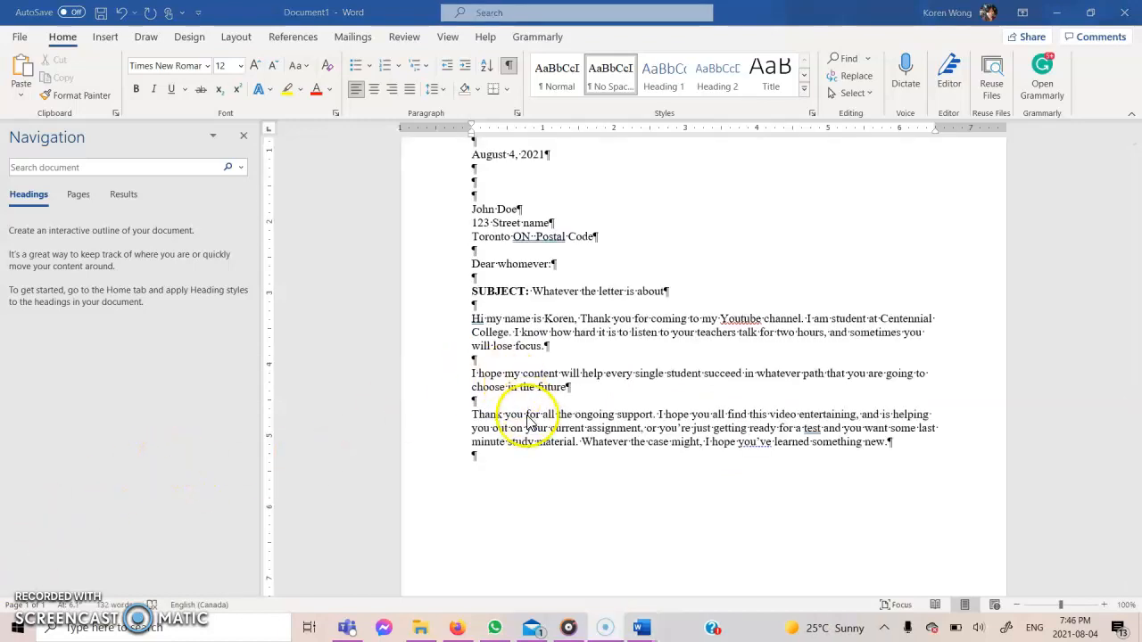
Step: Leave one blank line below the last body paragraph and write the closing "Sincerely,"
{"action": "left_click", "coordinate": [482, 461]}
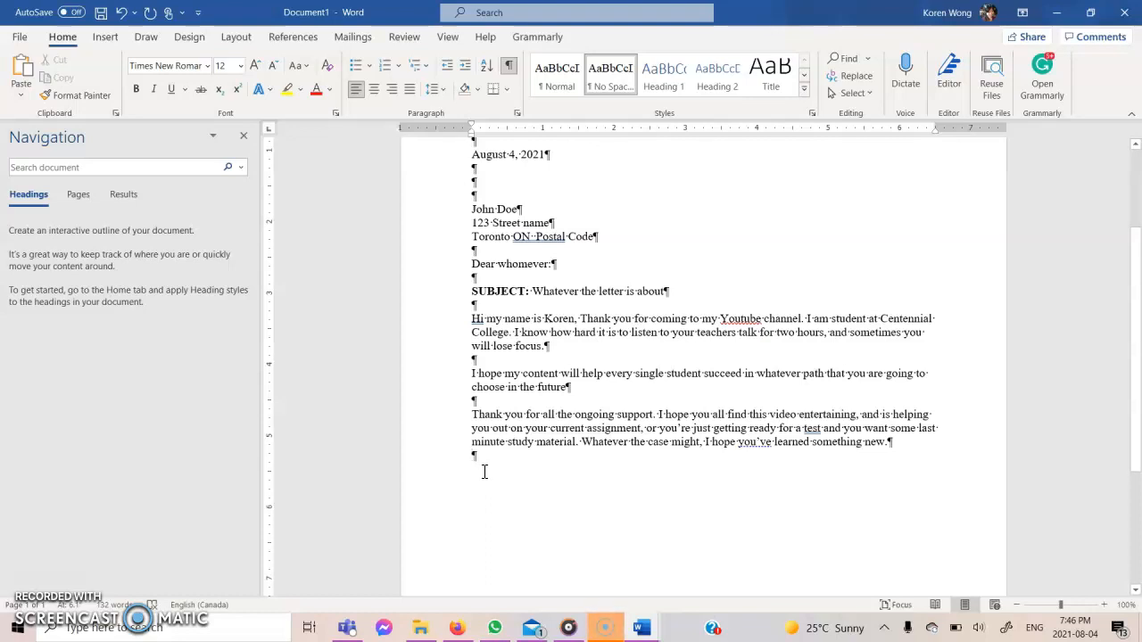
{"action": "key", "text": "Return"}
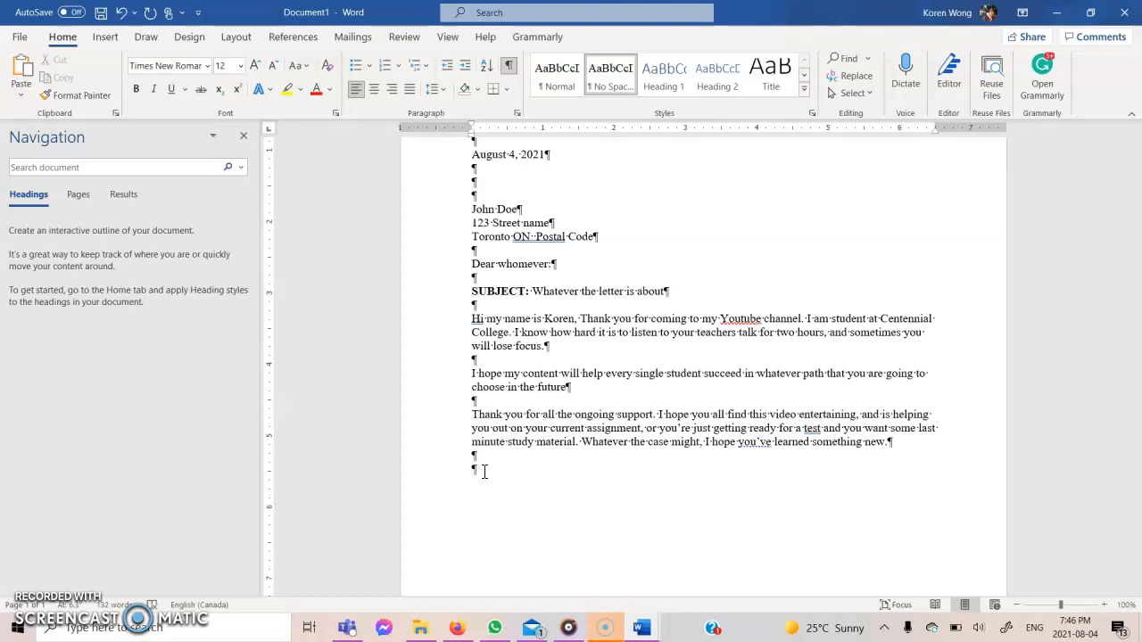
{"action": "type", "text": "S"}
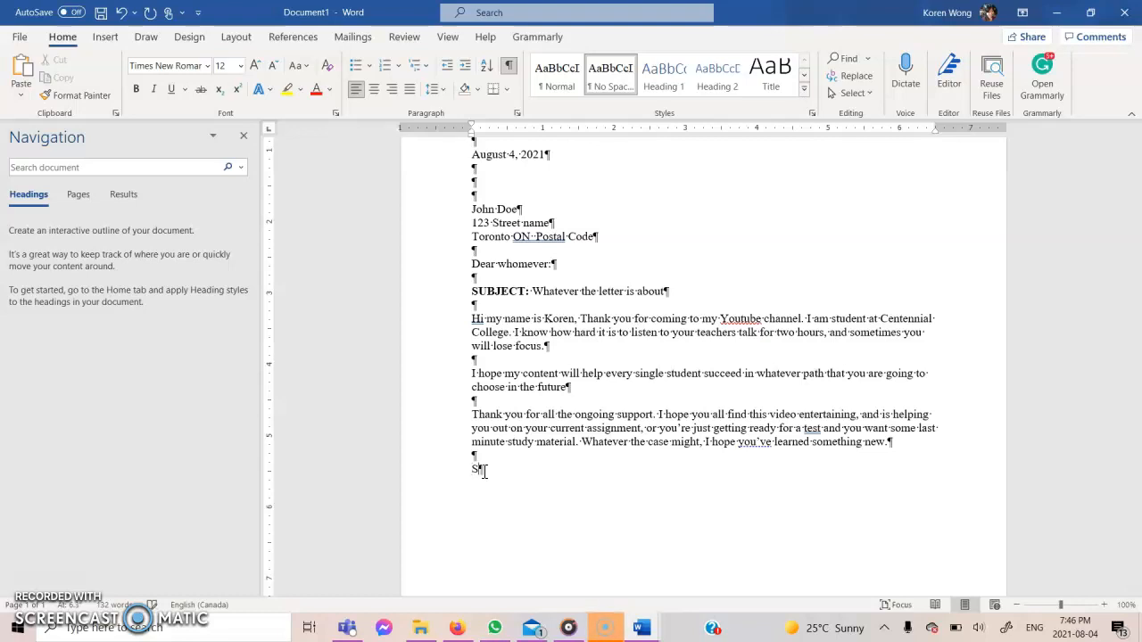
{"action": "type", "text": "incerly"}
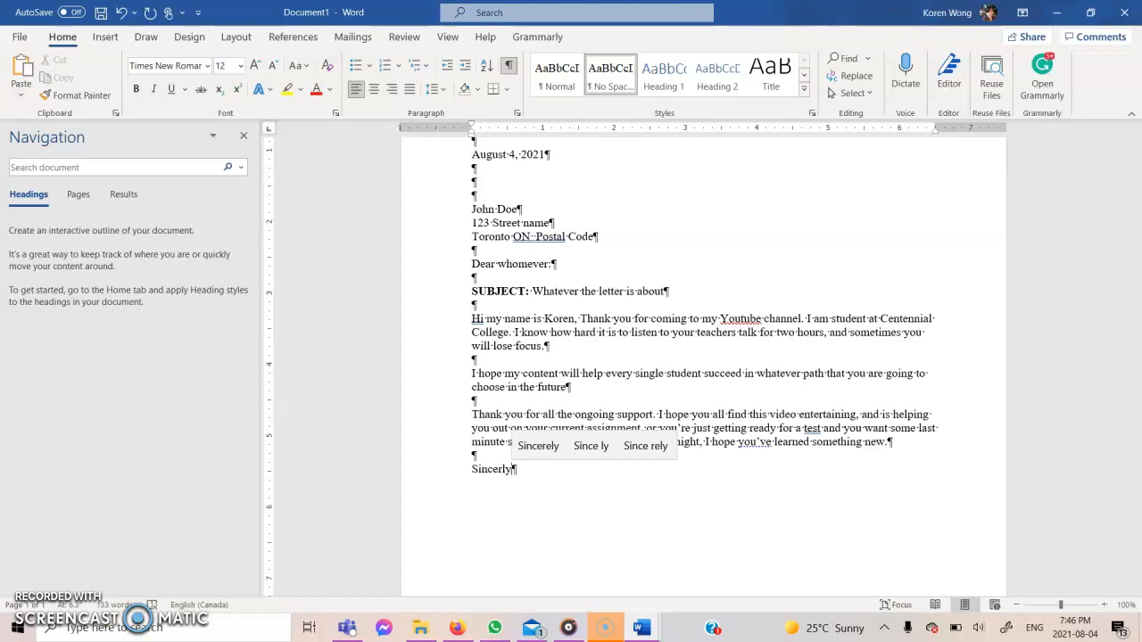
{"action": "type", "text": ","}
Step: Leave five blank lines below the closing for a signature and enter the sender's full name
{"action": "key", "text": "Return"}
{"action": "key", "text": "Return"}
{"action": "key", "text": "Return"}
{"action": "key", "text": "Return"}
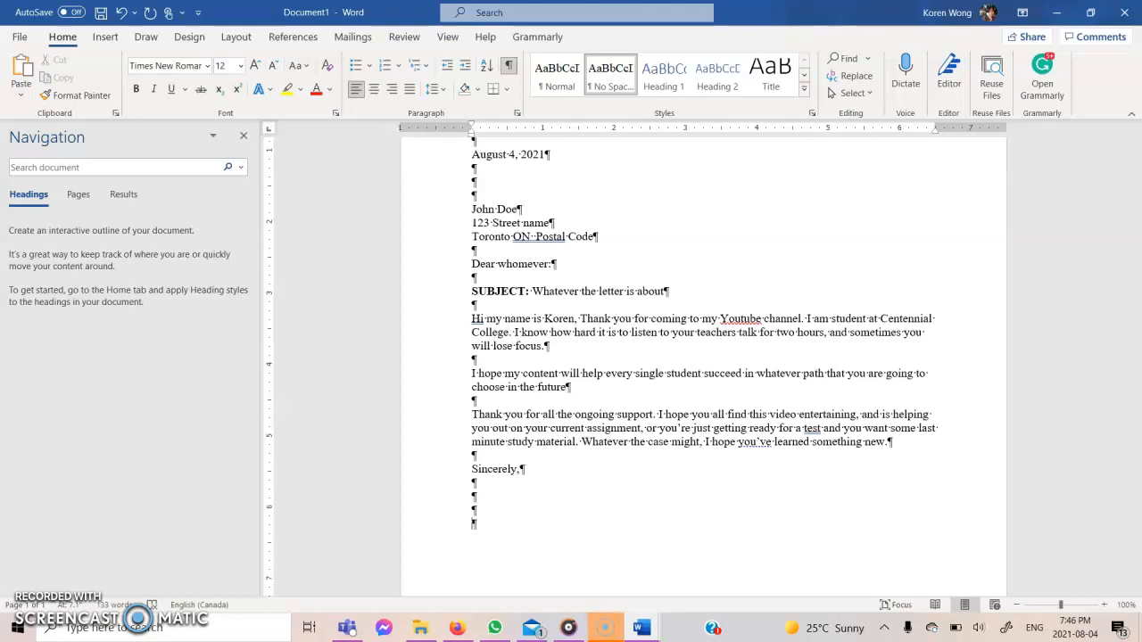
{"action": "key", "text": "Return"}
{"action": "key", "text": "Return"}
{"action": "type", "text": "KorenWo"}
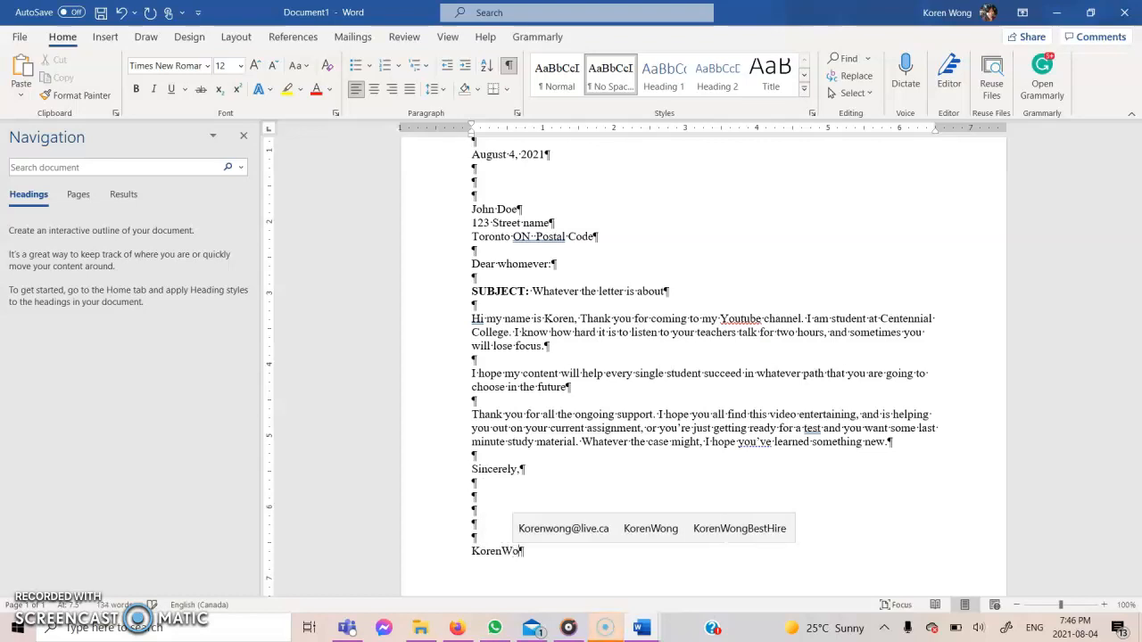
{"action": "type", "text": "ng"}
Step: Enter the title "Student" on the line directly below the sender's name, without a trailing space
{"action": "key", "text": "Return"}
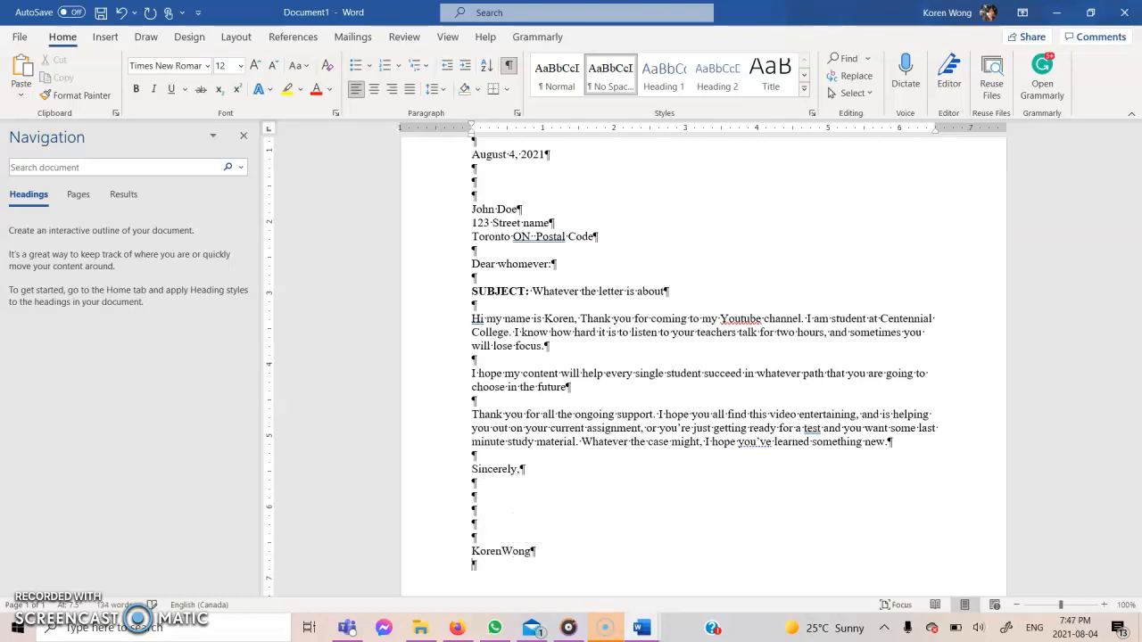
{"action": "type", "text": "Student"}
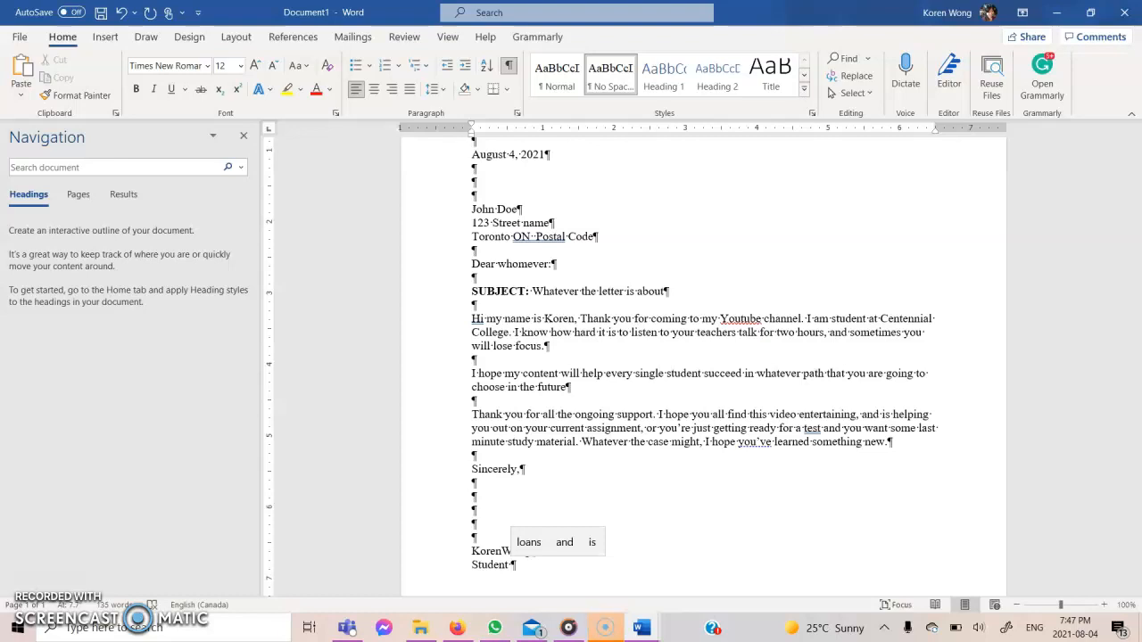
{"action": "key", "text": "BackSpace"}
Step: Leave one blank line below the title and write a reference line with the sender's full name followed by "/ty"
{"action": "key", "text": "Return"}
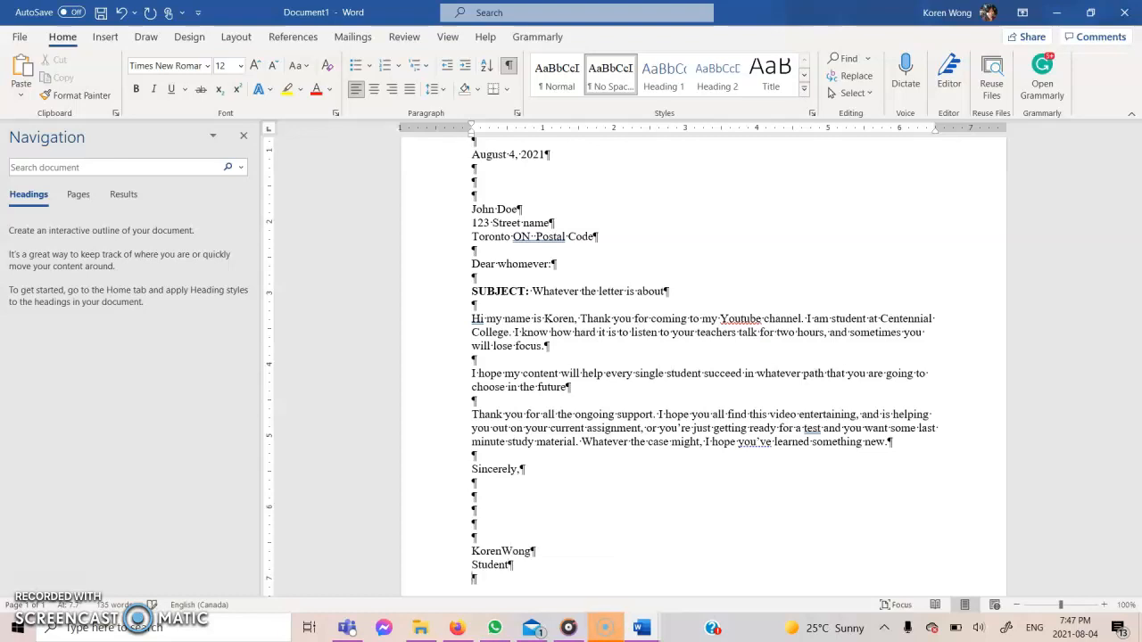
{"action": "key", "text": "Return"}
{"action": "scroll", "coordinate": [485, 469], "scroll_direction": "down", "scroll_amount": 2}
{"action": "type", "text": "KW"}
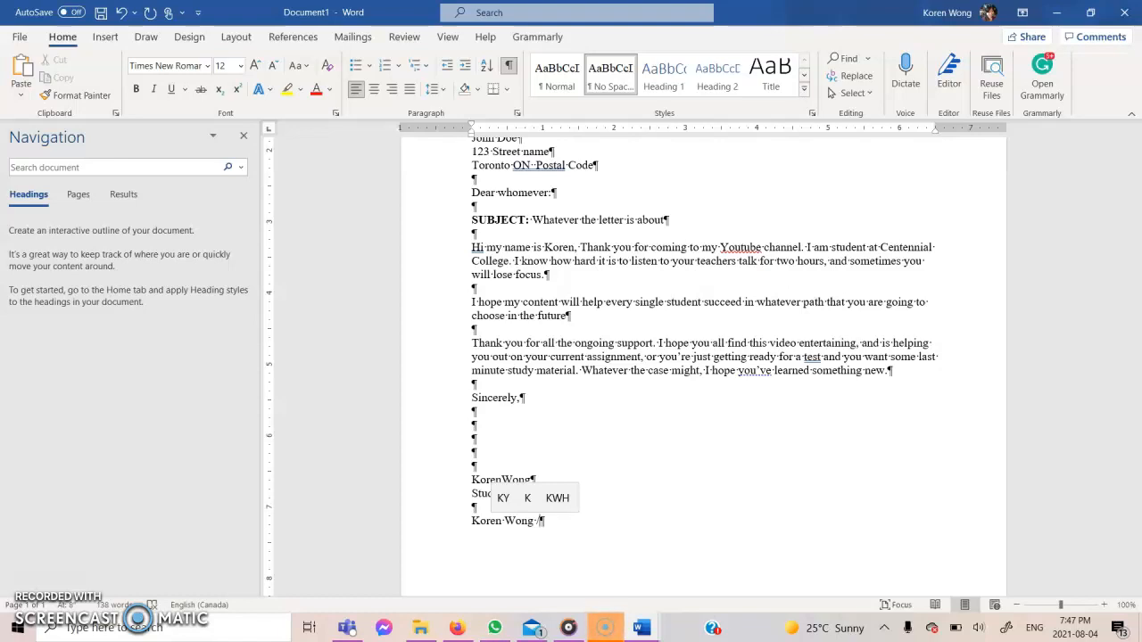
{"action": "type", "text": "ty"}
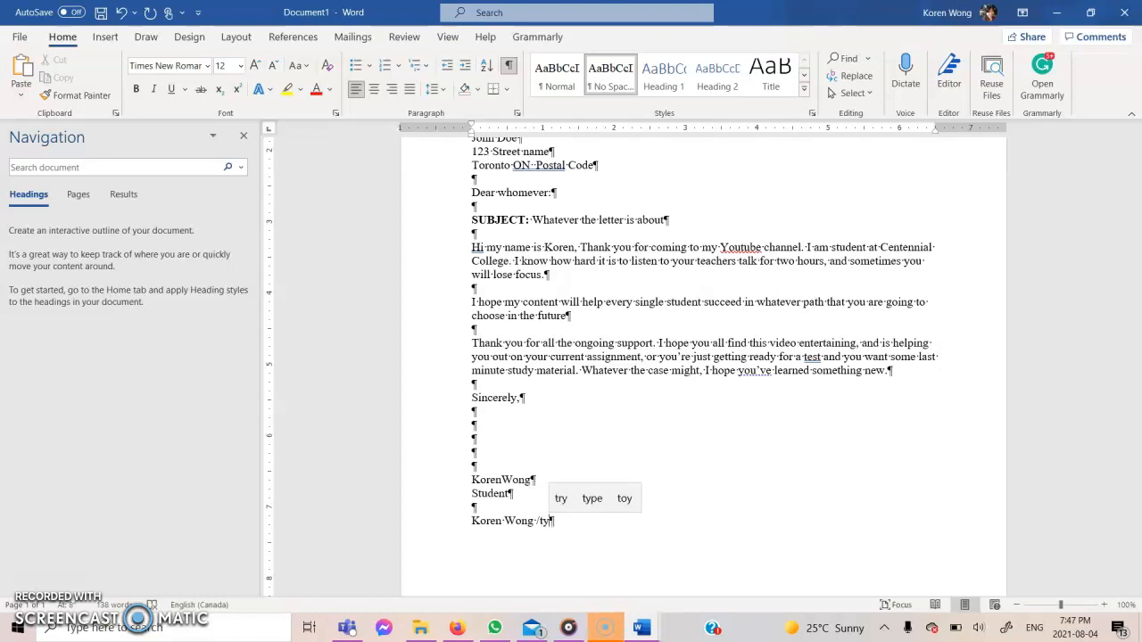
{"action": "left_click", "coordinate": [485, 484]}
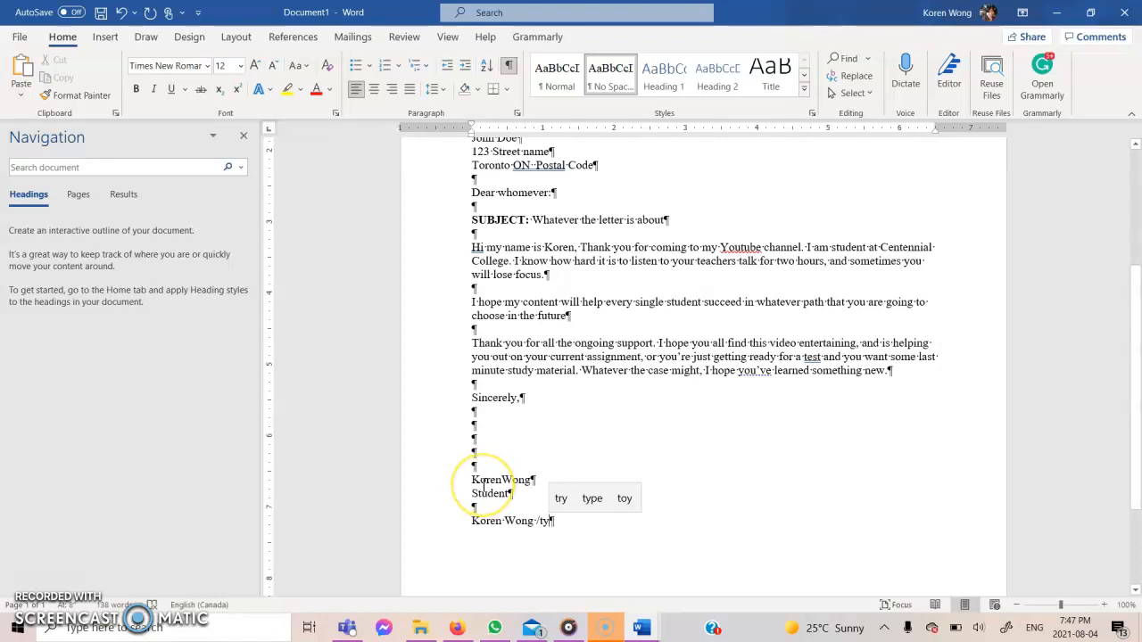